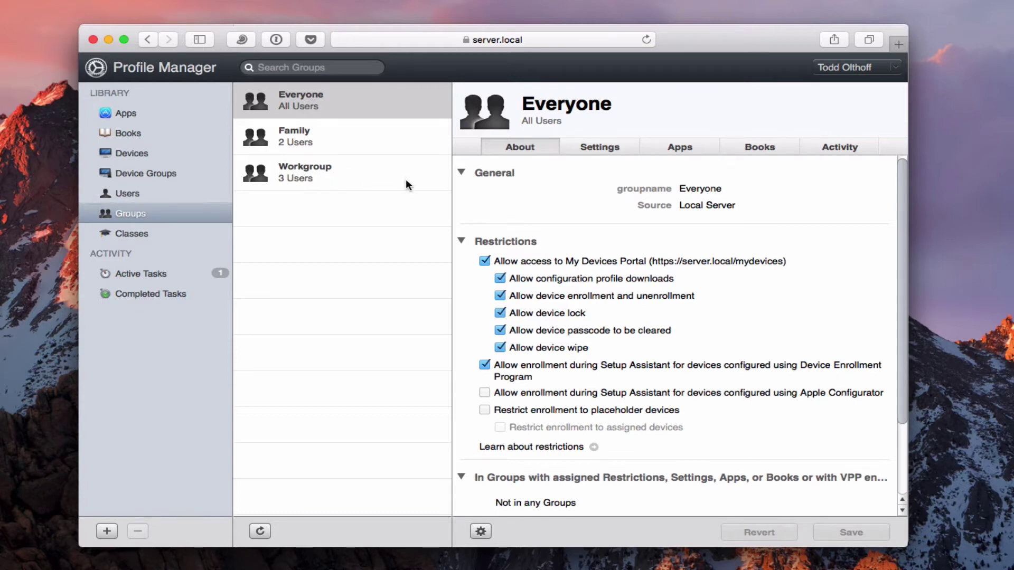
Start editing the Everyone group's settings profile and scroll through its full payload list.
{"action": "left_click", "coordinate": [583, 149]}
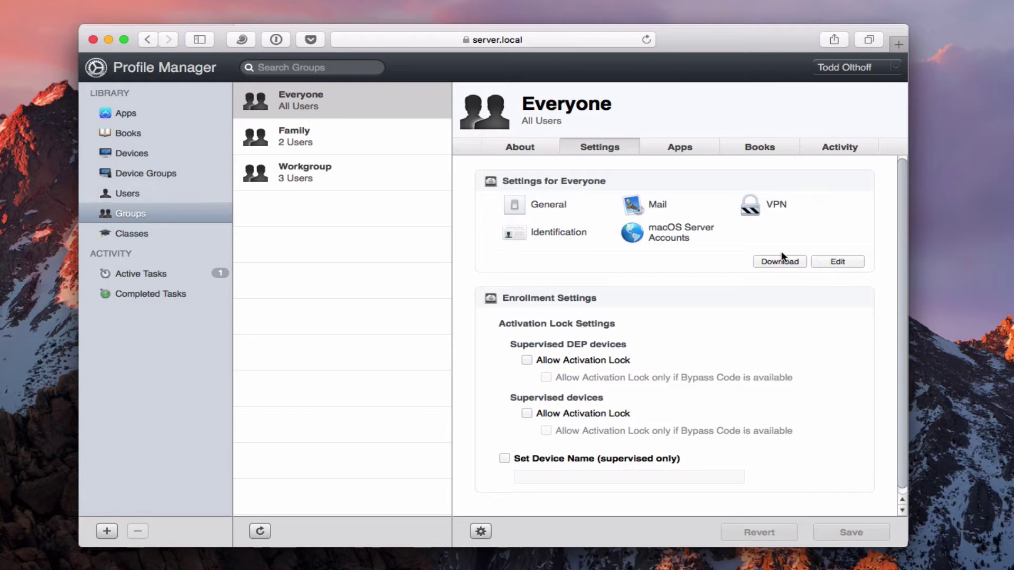
{"action": "left_click", "coordinate": [838, 262]}
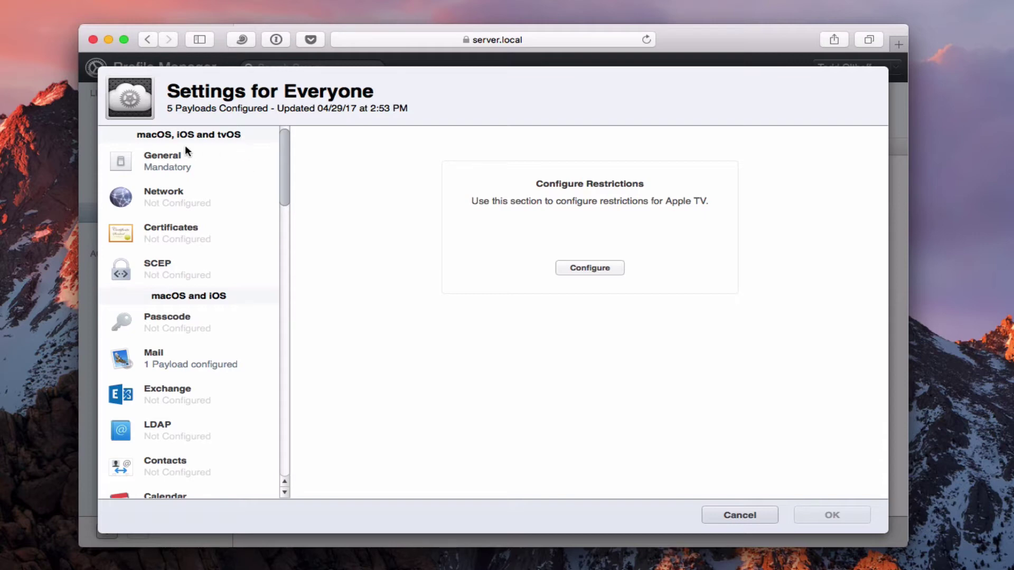
{"action": "scroll", "coordinate": [279, 175], "scroll_direction": "down", "scroll_amount": 5}
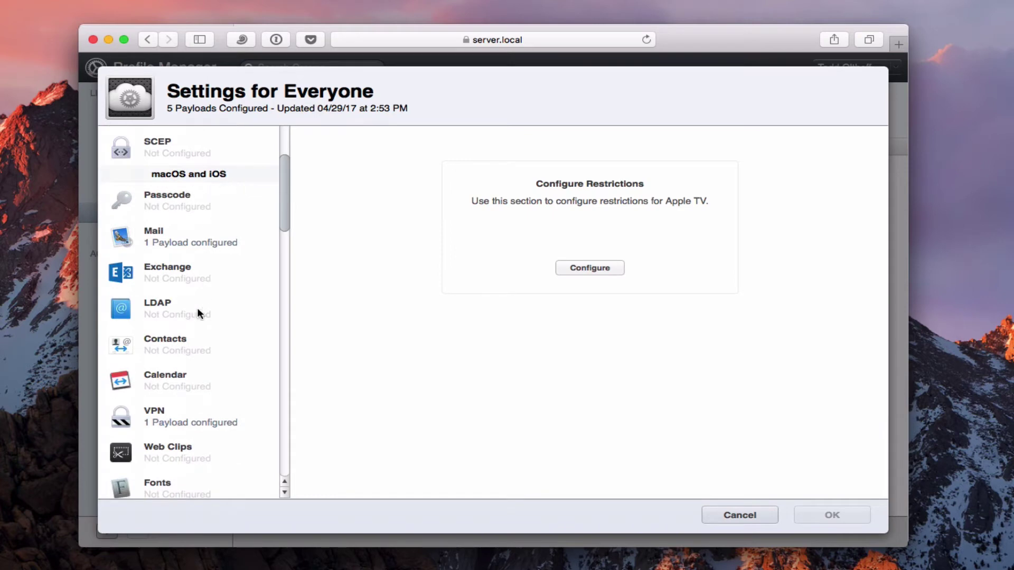
{"action": "scroll", "coordinate": [264, 204], "scroll_direction": "down", "scroll_amount": 5}
{"action": "scroll", "coordinate": [290, 195], "scroll_direction": "up", "scroll_amount": 5}
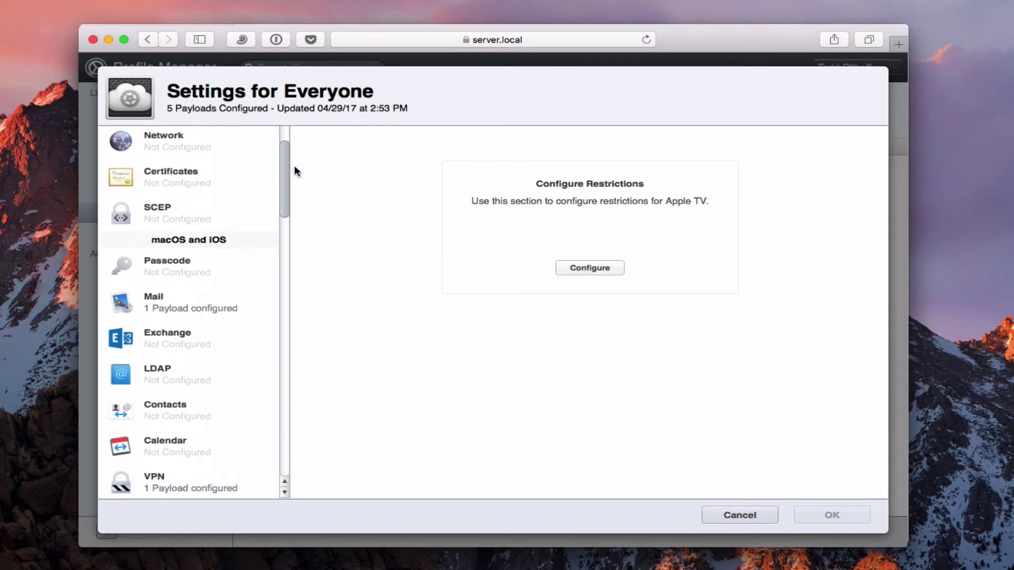
{"action": "scroll", "coordinate": [293, 176], "scroll_direction": "down", "scroll_amount": 5}
{"action": "left_click_drag", "start_coordinate": [296, 216], "coordinate": [289, 252]}
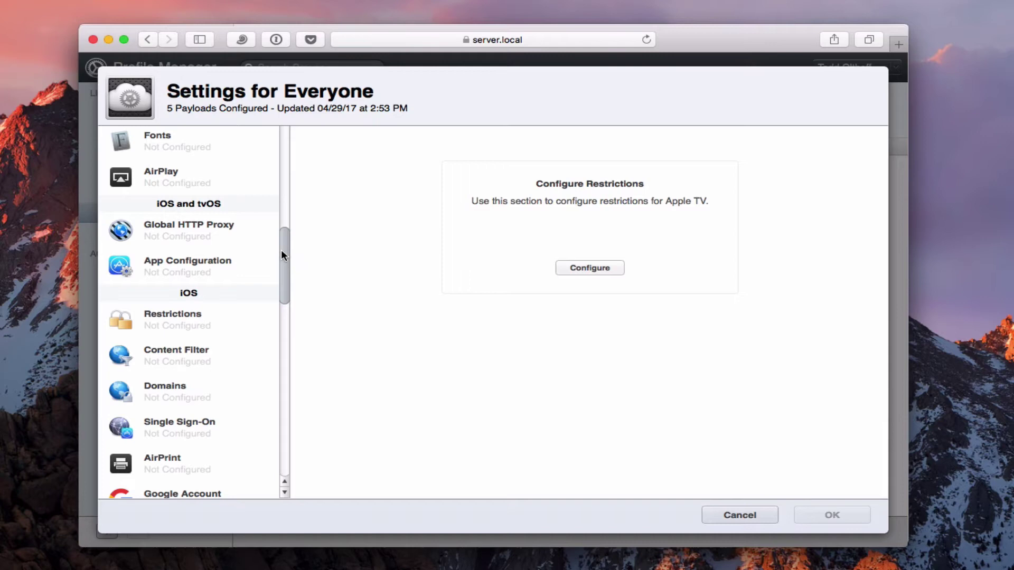
{"action": "left_click_drag", "start_coordinate": [281, 249], "coordinate": [466, 433]}
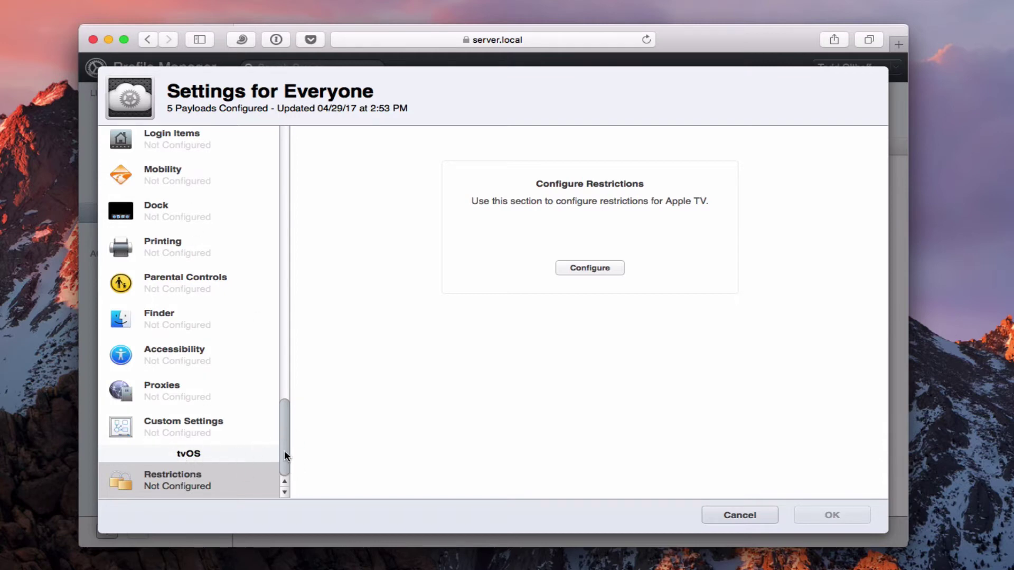
{"action": "left_click_drag", "start_coordinate": [284, 453], "coordinate": [288, 149]}
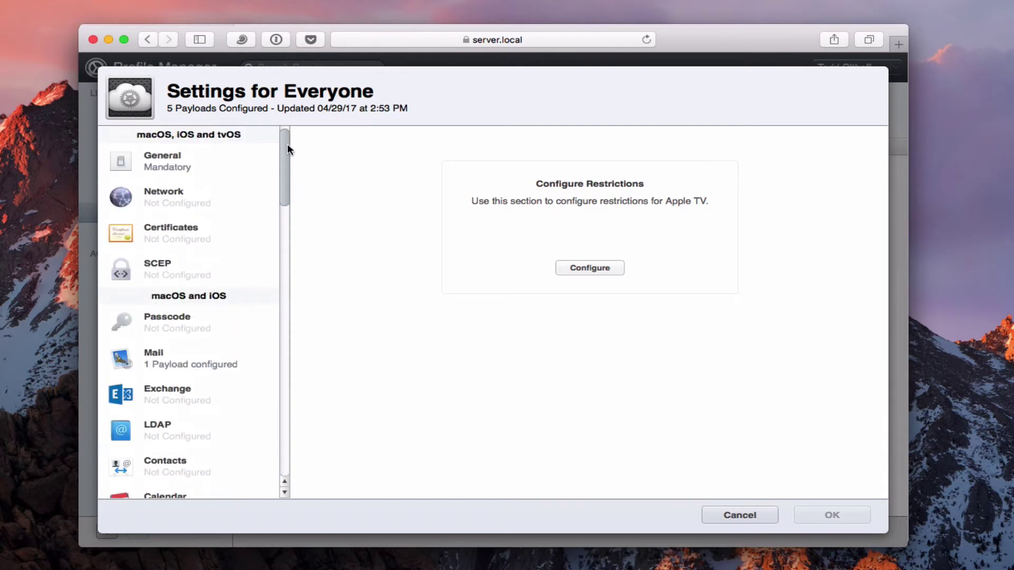
In the General payload, check the Security and Automatic Removal popups, keeping Always and Never.
{"action": "left_click", "coordinate": [170, 162]}
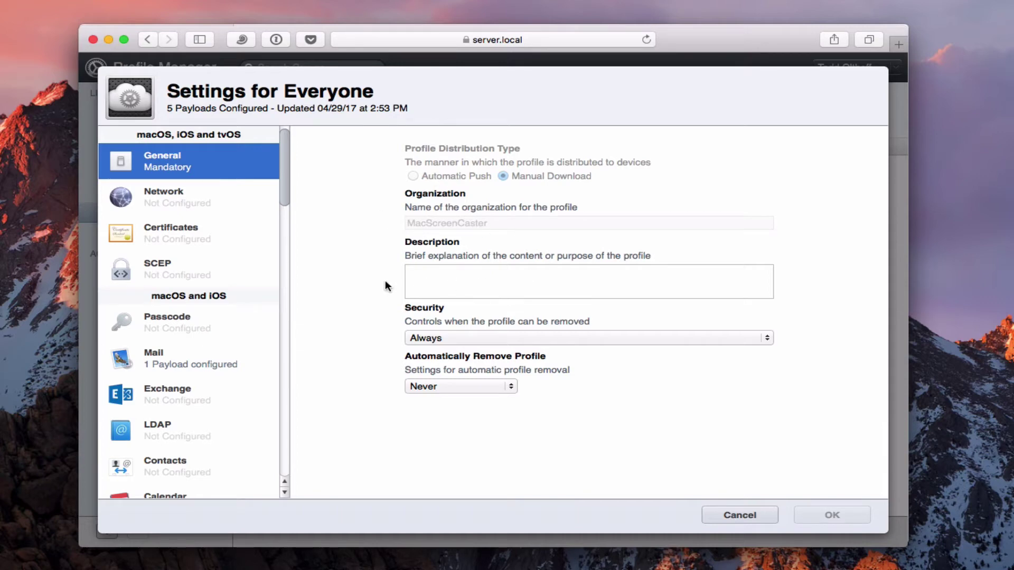
{"action": "left_click", "coordinate": [769, 339]}
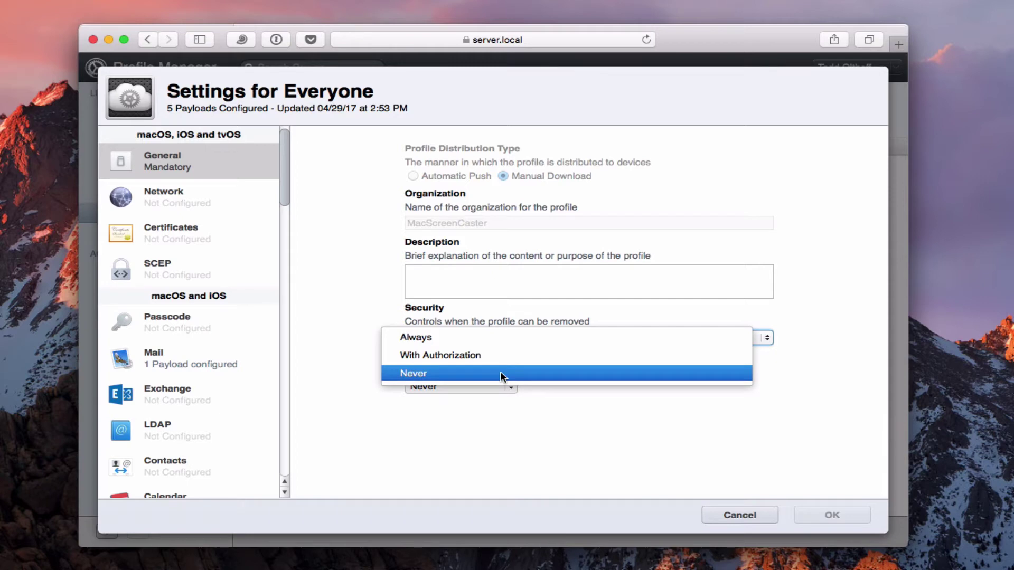
{"action": "left_click", "coordinate": [790, 314]}
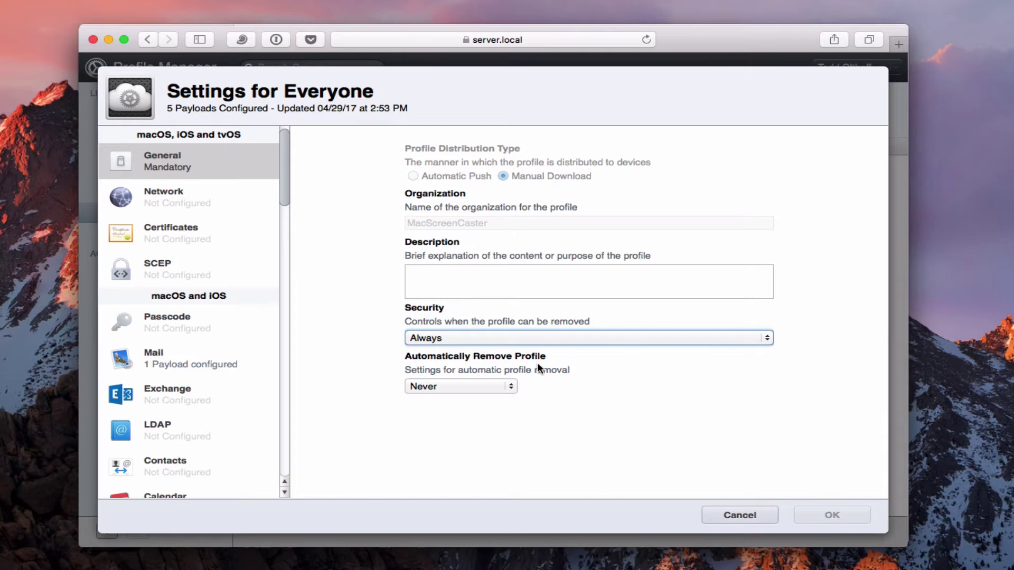
{"action": "left_click", "coordinate": [511, 388]}
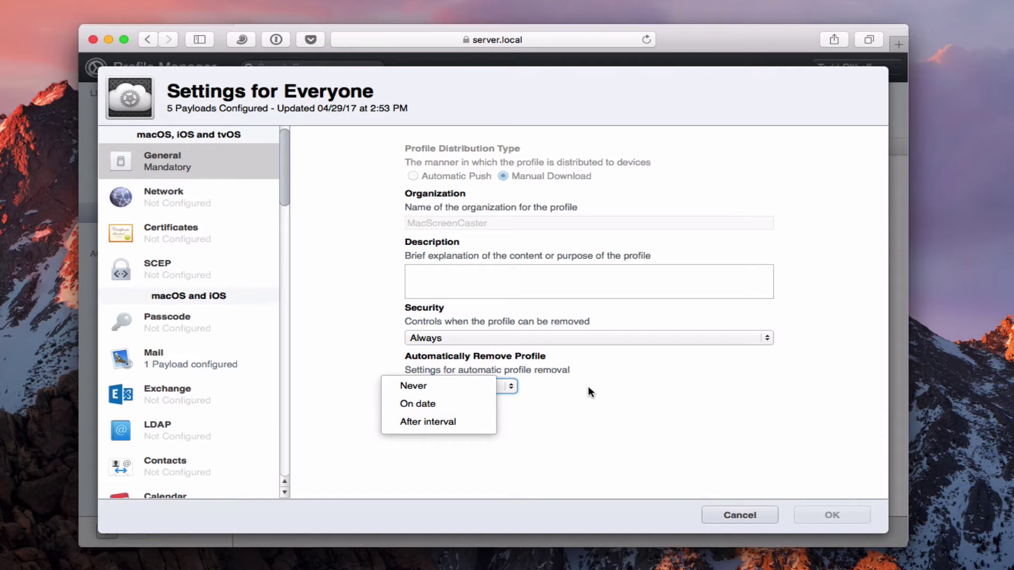
{"action": "left_click", "coordinate": [593, 403]}
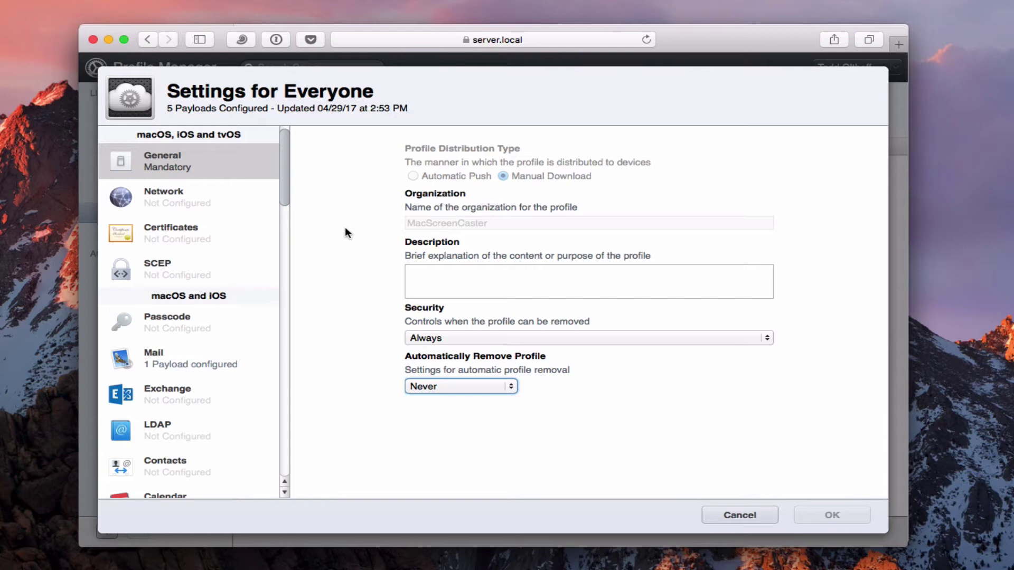
Add Network and Certificates payloads to the Everyone profile.
{"action": "left_click", "coordinate": [170, 197]}
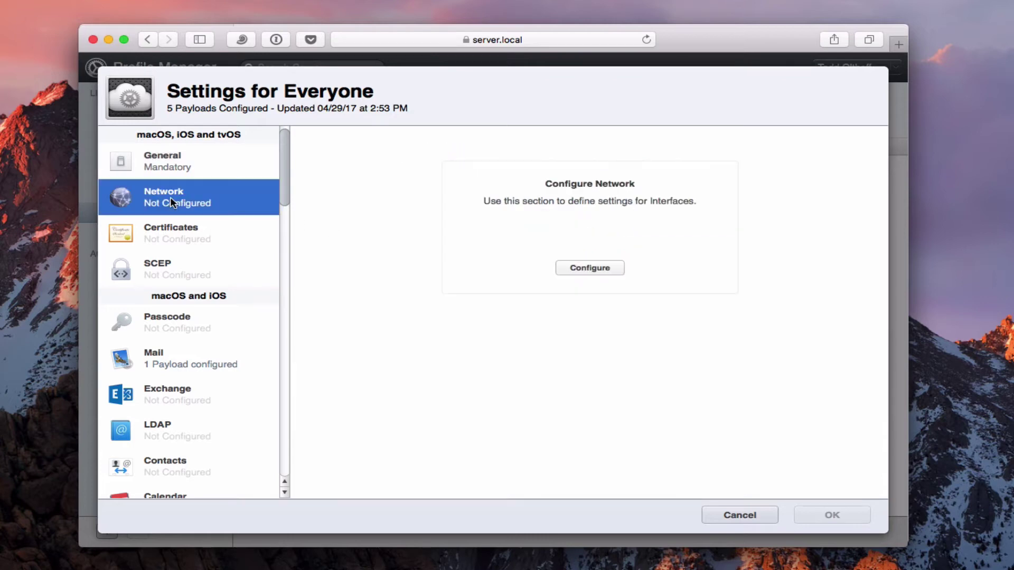
{"action": "left_click", "coordinate": [596, 268]}
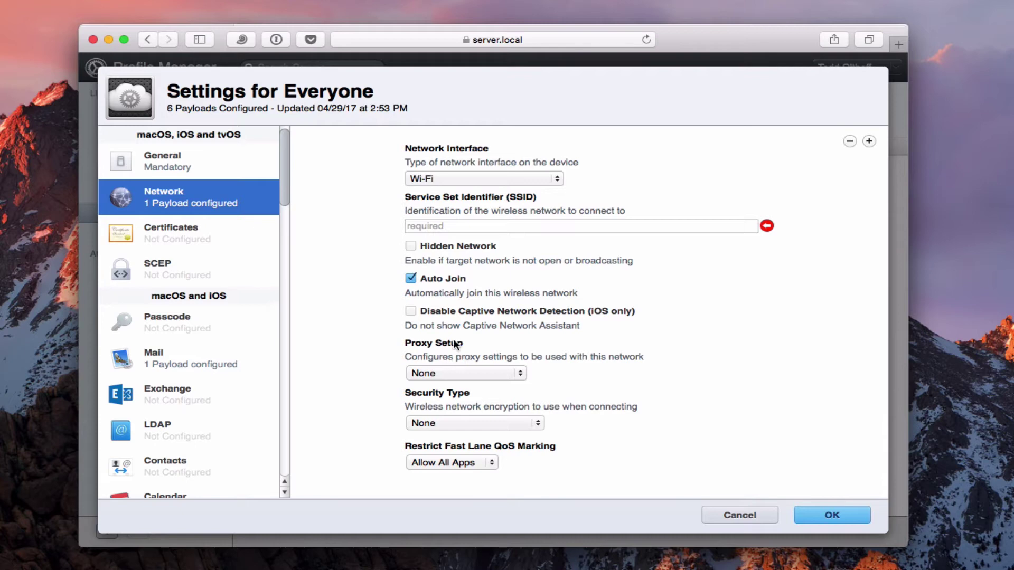
{"action": "left_click", "coordinate": [168, 232]}
{"action": "left_click", "coordinate": [569, 267]}
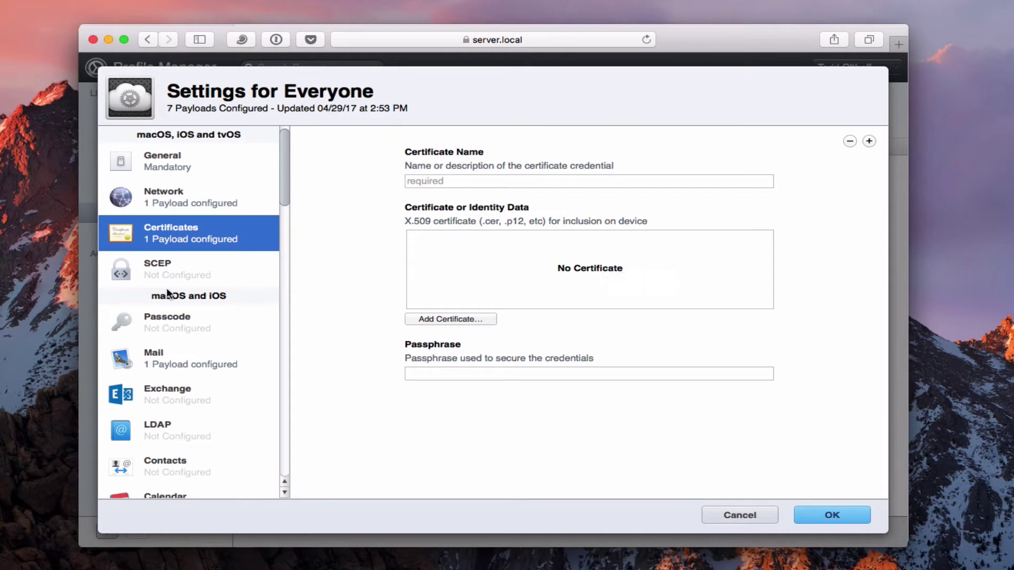
Add a SCEP payload and look through its settings form.
{"action": "left_click", "coordinate": [173, 268]}
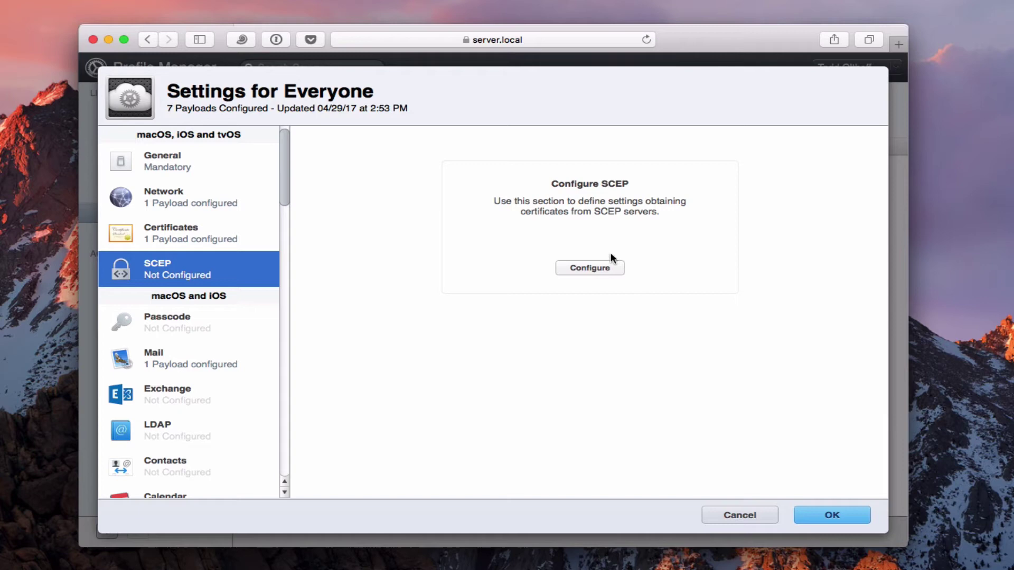
{"action": "left_click", "coordinate": [579, 267]}
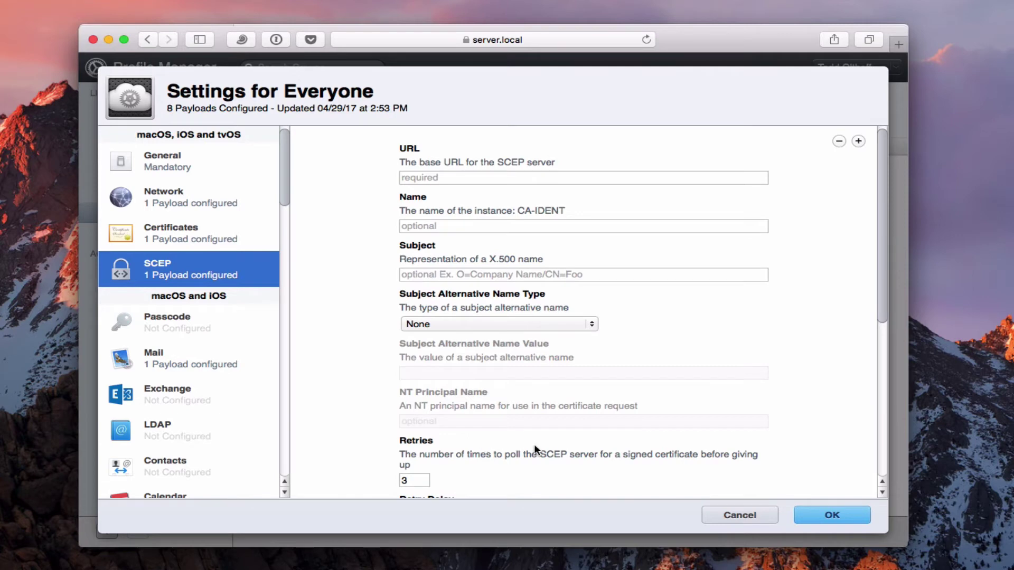
{"action": "scroll", "coordinate": [534, 446], "scroll_direction": "down", "scroll_amount": 5}
{"action": "scroll", "coordinate": [532, 452], "scroll_direction": "down", "scroll_amount": 4}
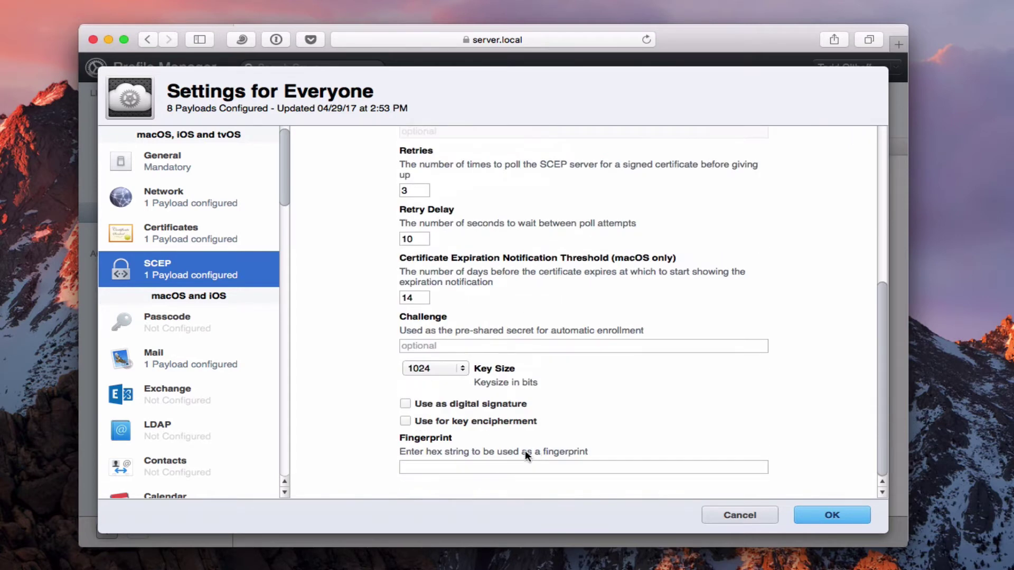
{"action": "scroll", "coordinate": [525, 454], "scroll_direction": "up", "scroll_amount": 9}
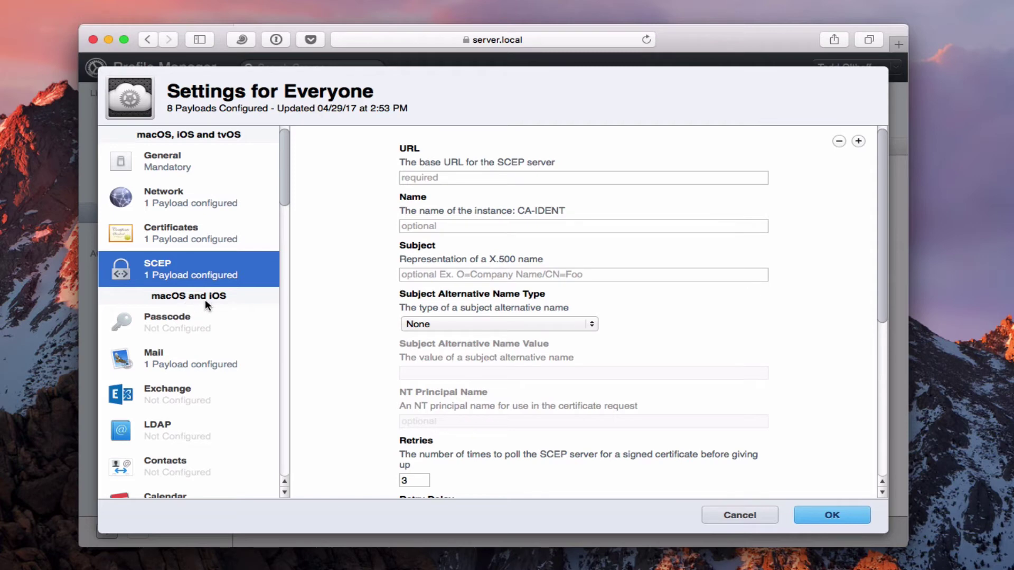
Add a Passcode payload, keeping simple values allowed, and review its policy options.
{"action": "left_click", "coordinate": [179, 320]}
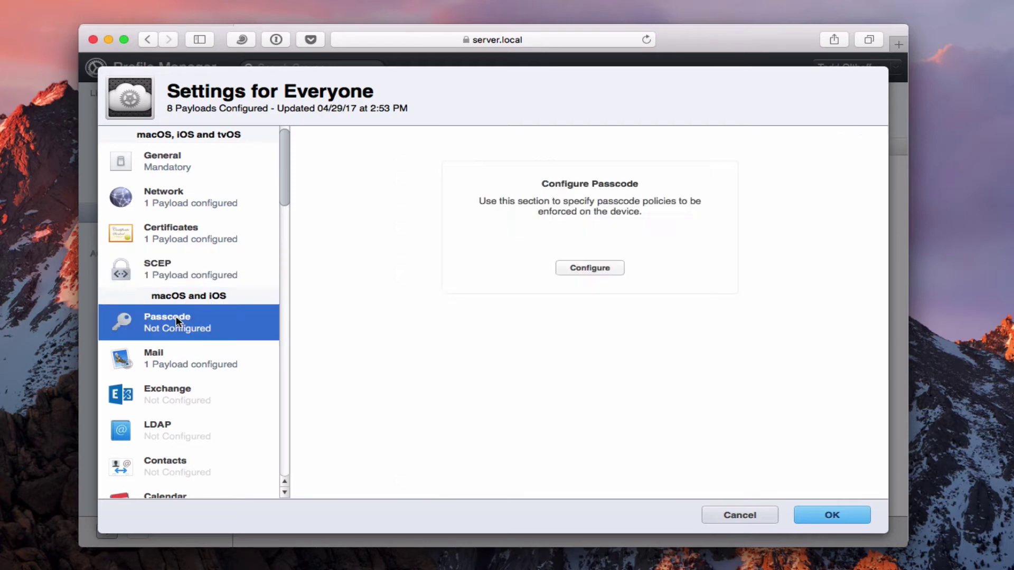
{"action": "left_click", "coordinate": [589, 269]}
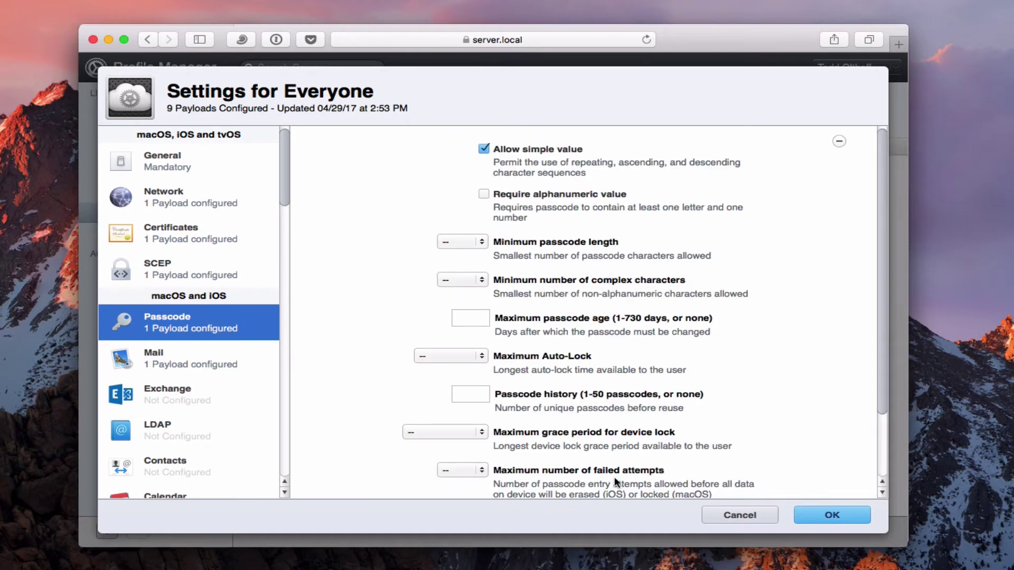
{"action": "scroll", "coordinate": [770, 367], "scroll_direction": "down", "scroll_amount": 2}
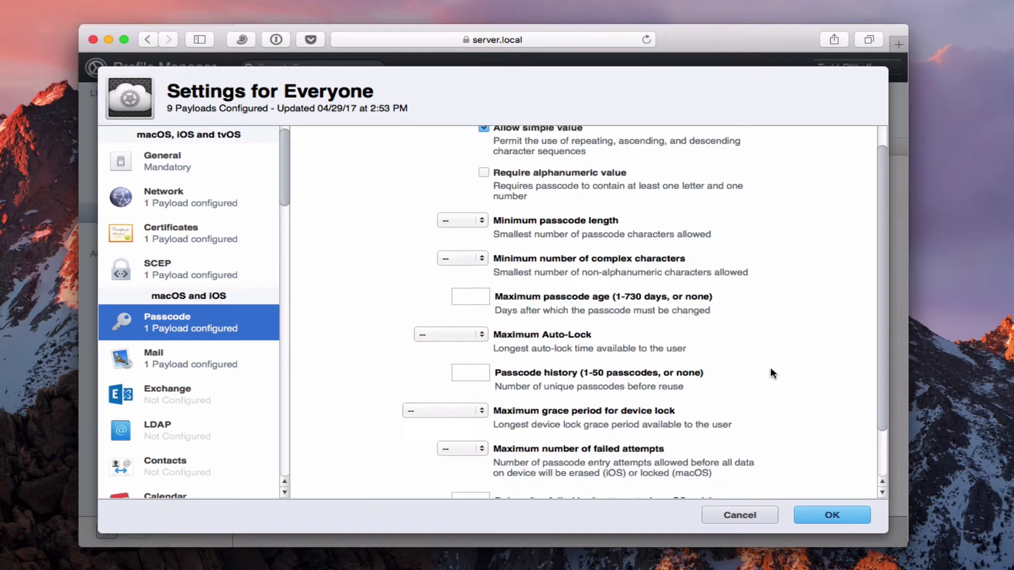
{"action": "scroll", "coordinate": [765, 372], "scroll_direction": "up", "scroll_amount": 2}
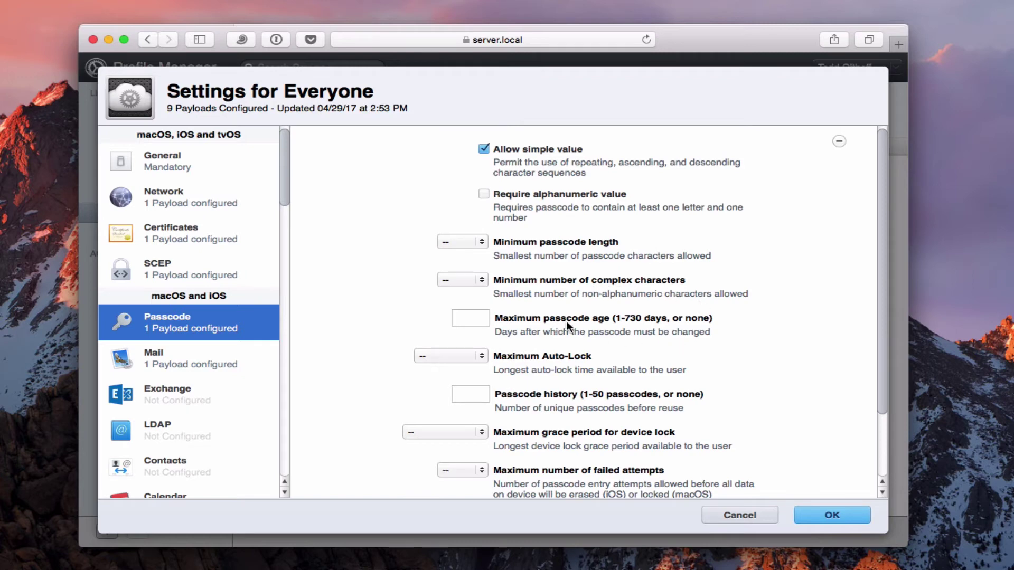
{"action": "scroll", "coordinate": [696, 410], "scroll_direction": "down", "scroll_amount": 3}
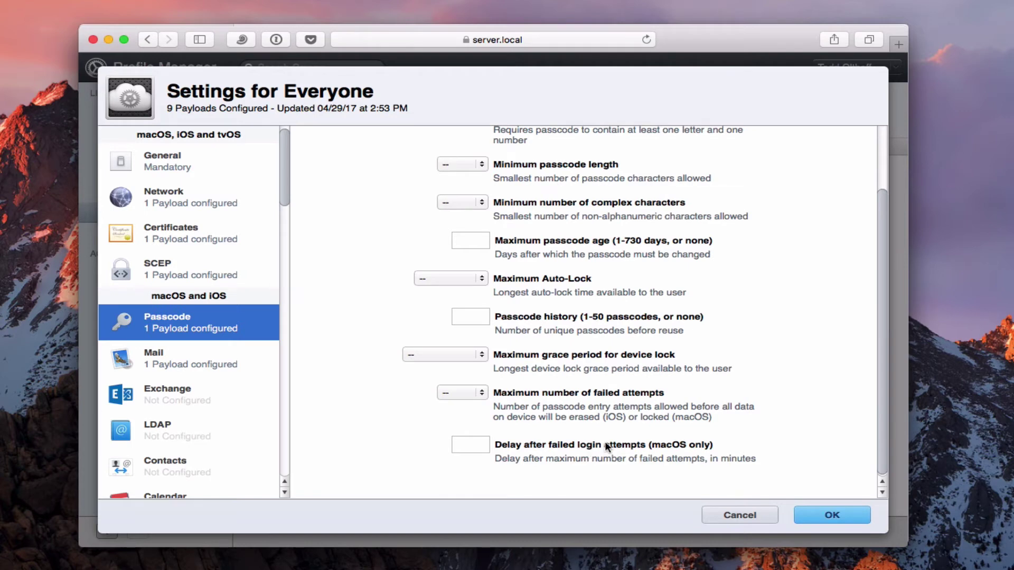
{"action": "scroll", "coordinate": [663, 439], "scroll_direction": "up", "scroll_amount": 3}
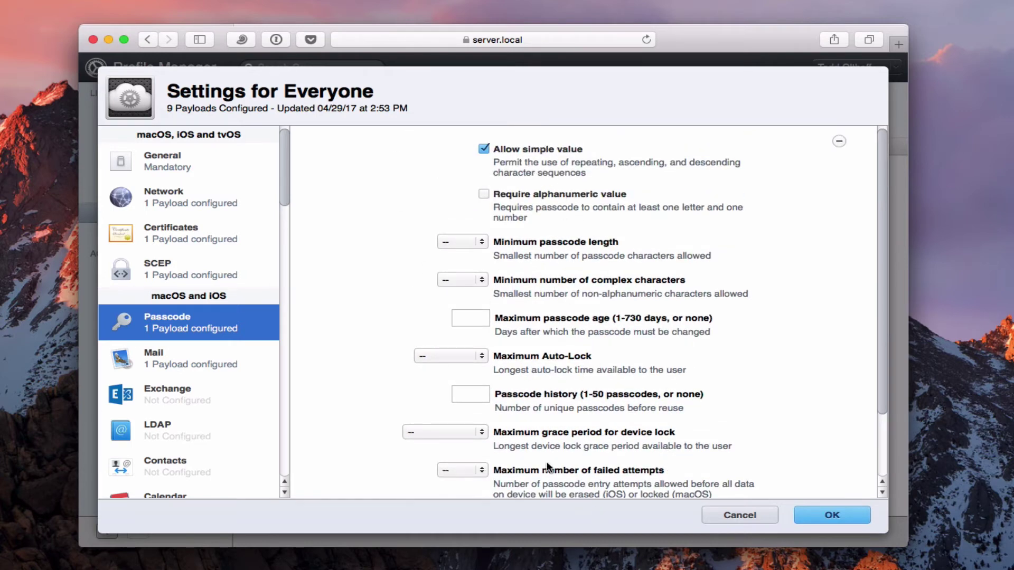
Look over the Mail and Exchange payloads, then add an LDAP payload.
{"action": "left_click", "coordinate": [149, 368]}
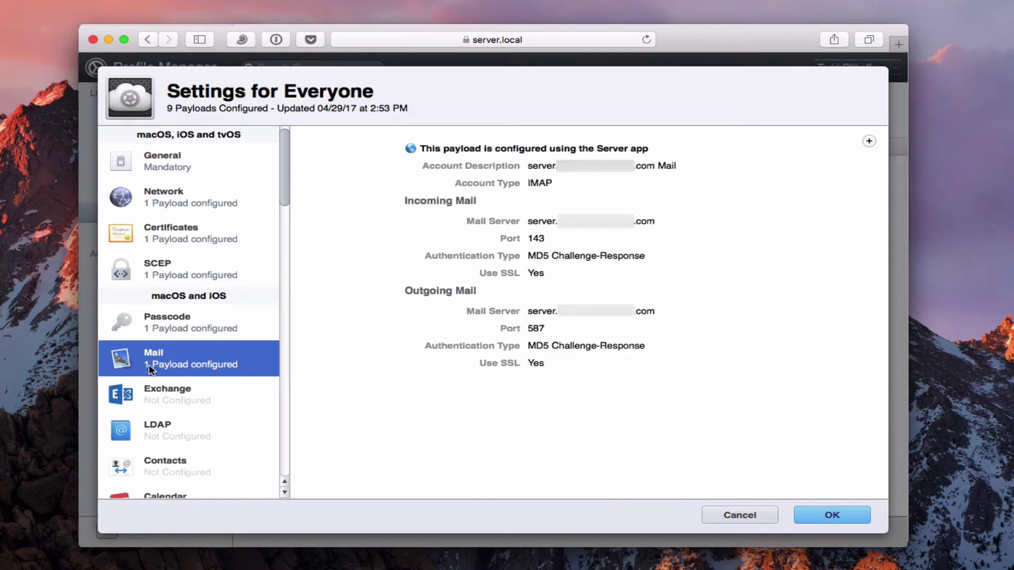
{"action": "left_click", "coordinate": [160, 401]}
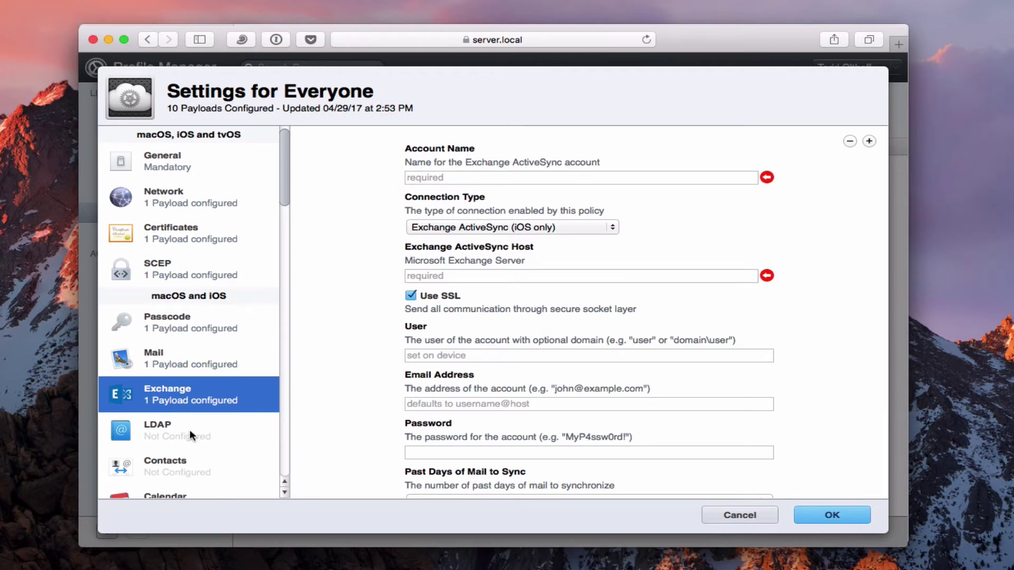
{"action": "left_click", "coordinate": [173, 432]}
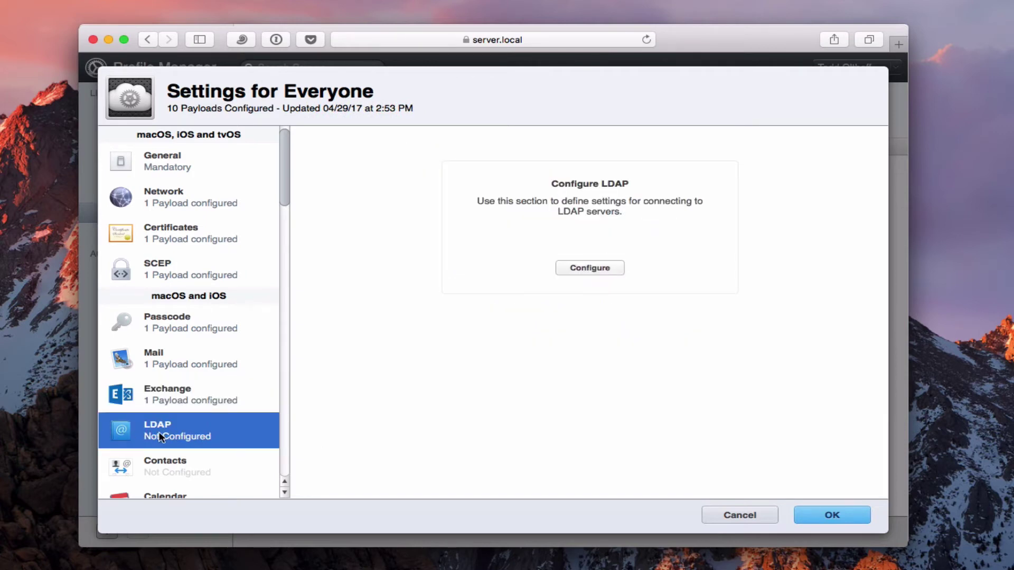
{"action": "left_click", "coordinate": [580, 269]}
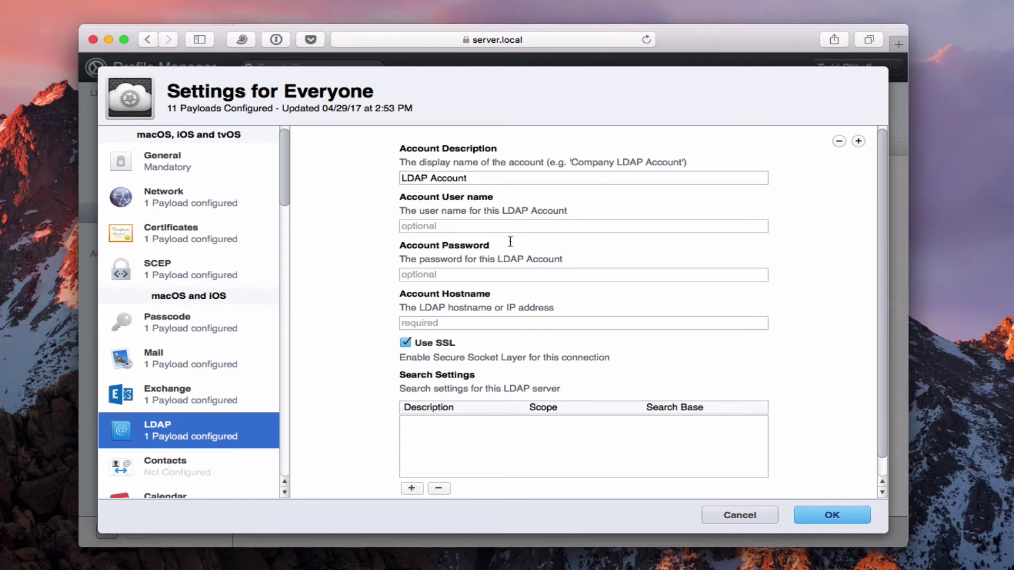
{"action": "scroll", "coordinate": [497, 274], "scroll_direction": "down", "scroll_amount": 1}
{"action": "scroll", "coordinate": [499, 281], "scroll_direction": "up", "scroll_amount": 1}
{"action": "scroll", "coordinate": [211, 391], "scroll_direction": "down", "scroll_amount": 5}
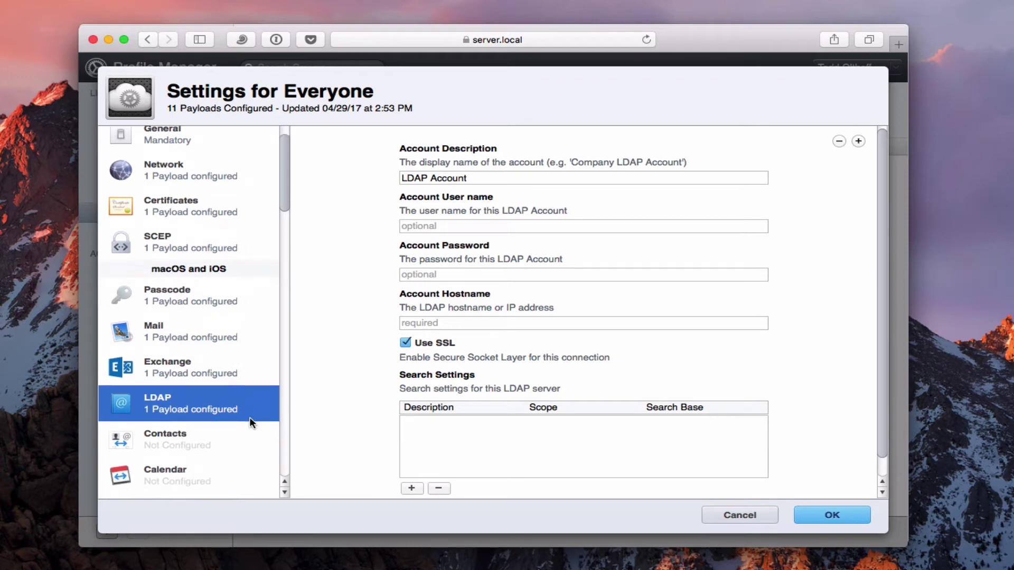
Add Contacts and Calendar payloads, dismissing the password manager's save-login prompts.
{"action": "left_click", "coordinate": [164, 353]}
{"action": "left_click", "coordinate": [607, 269]}
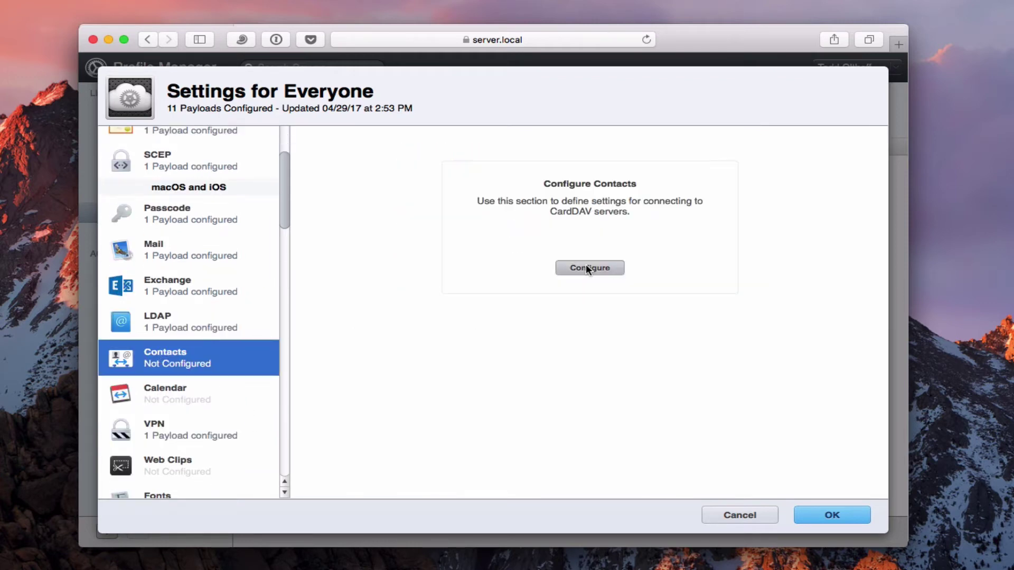
{"action": "left_click", "coordinate": [573, 153]}
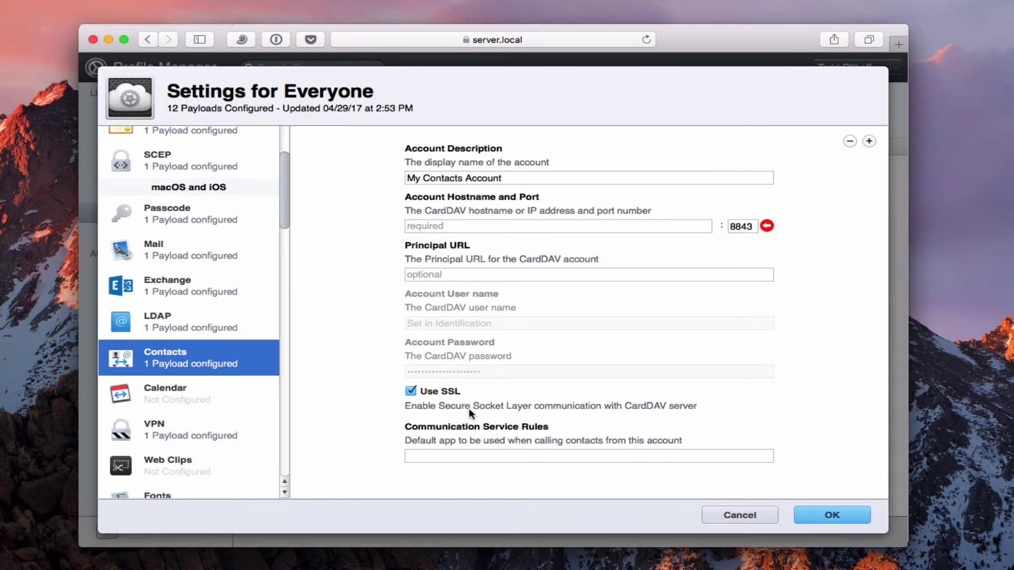
{"action": "left_click", "coordinate": [163, 394]}
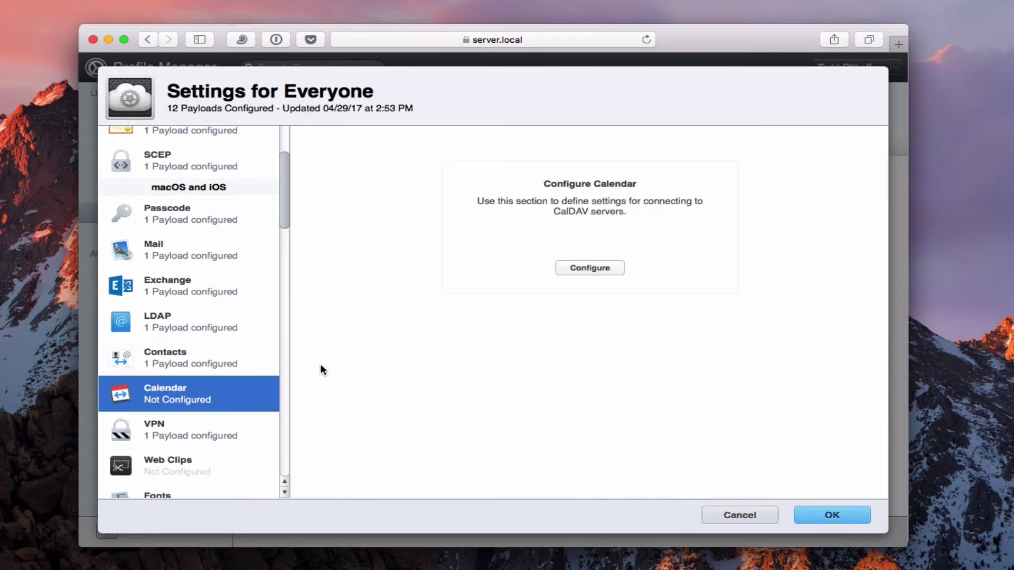
{"action": "left_click", "coordinate": [586, 269]}
{"action": "left_click", "coordinate": [574, 152]}
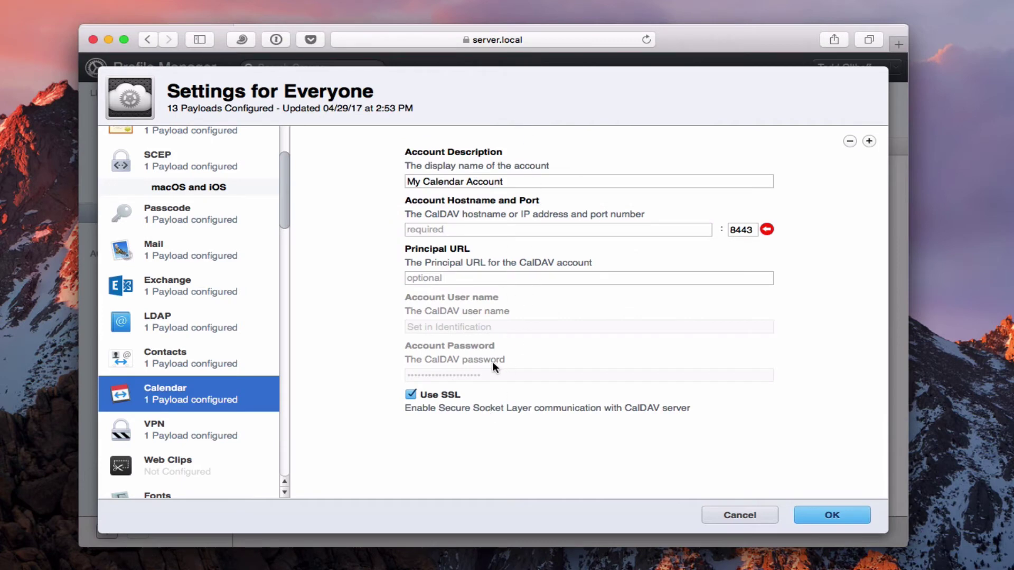
{"action": "left_click", "coordinate": [181, 428]}
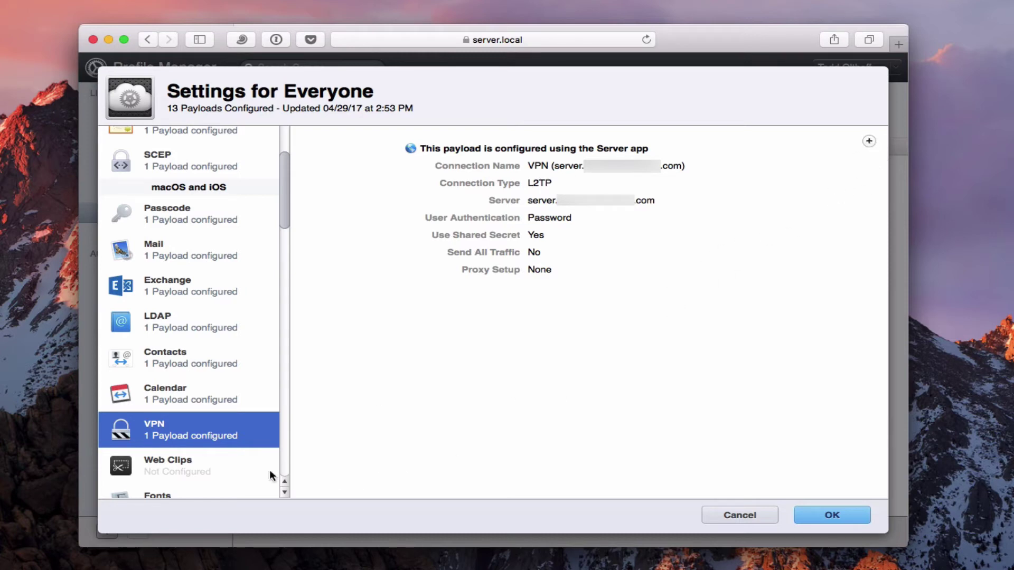
Add Web Clips and Fonts payloads to the Everyone profile.
{"action": "scroll", "coordinate": [196, 394], "scroll_direction": "down", "scroll_amount": 3}
{"action": "left_click", "coordinate": [175, 378]}
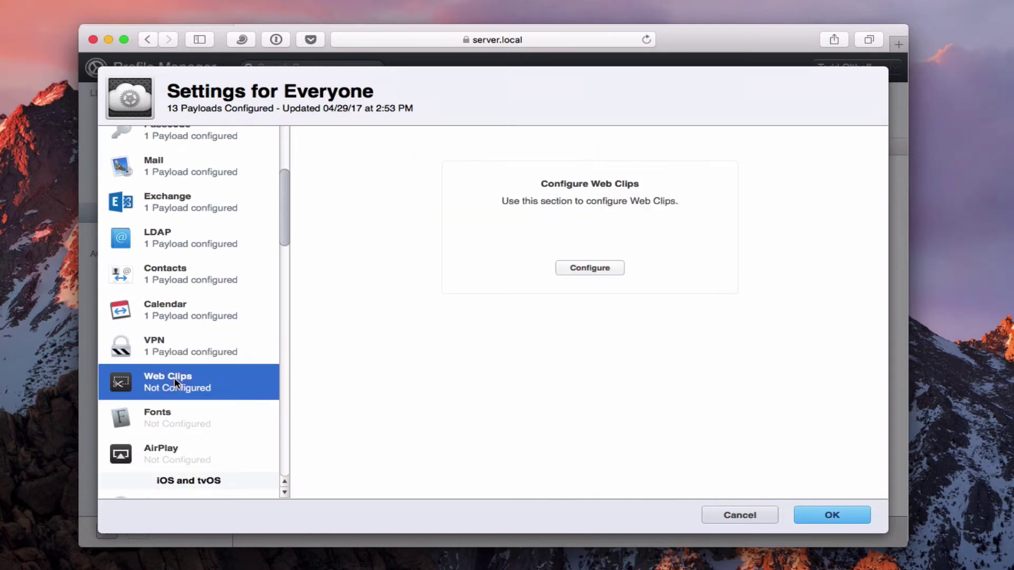
{"action": "left_click", "coordinate": [592, 268]}
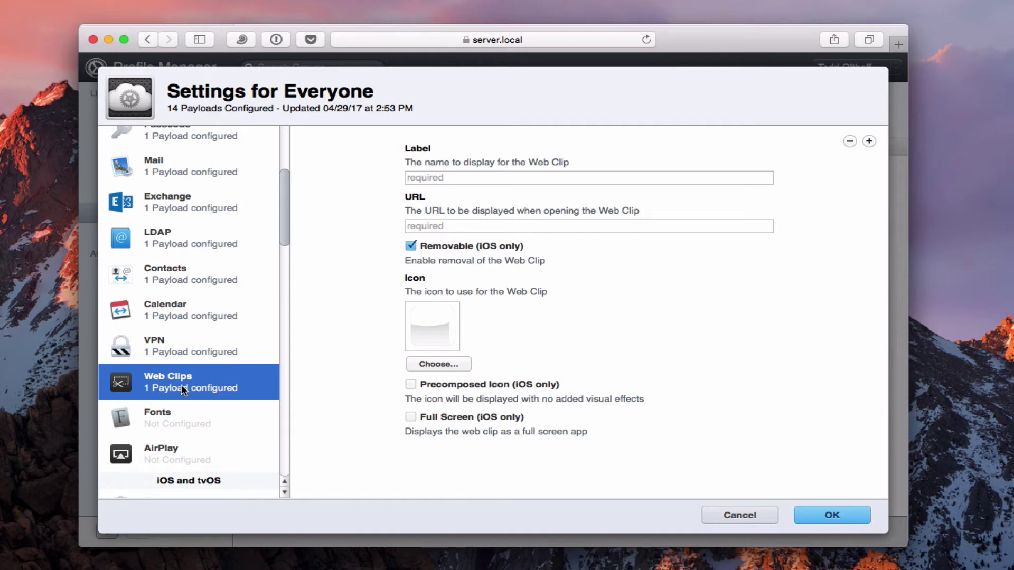
{"action": "left_click", "coordinate": [168, 421]}
{"action": "left_click", "coordinate": [582, 271]}
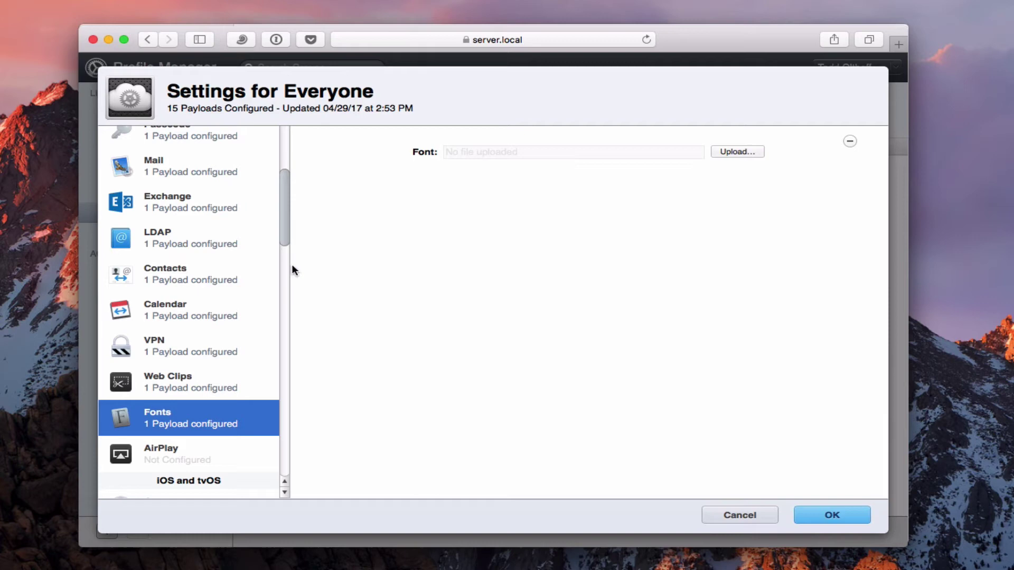
Add an AirPlay payload without adding any known AirPlay destinations.
{"action": "left_click", "coordinate": [163, 448]}
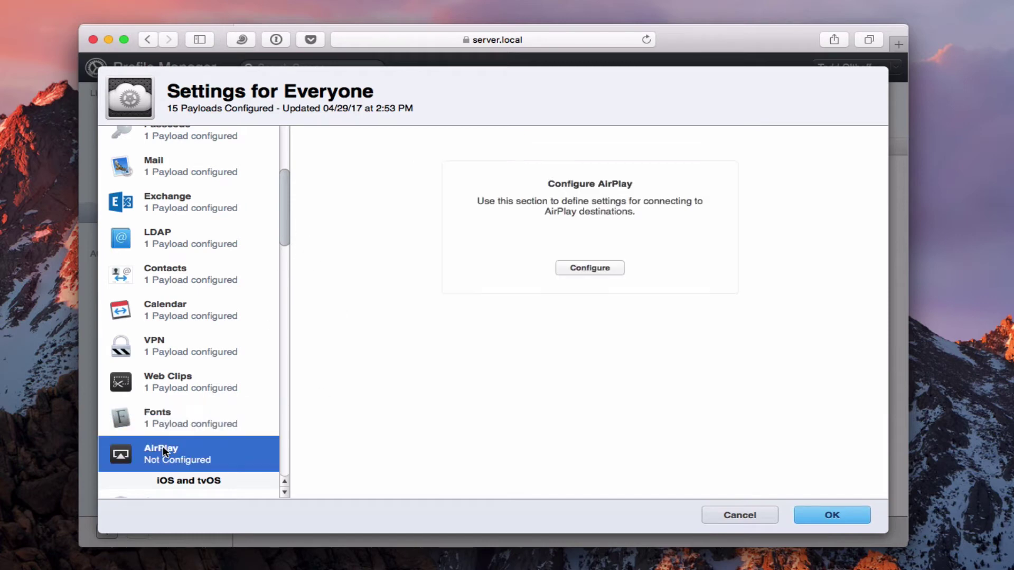
{"action": "left_click", "coordinate": [583, 268]}
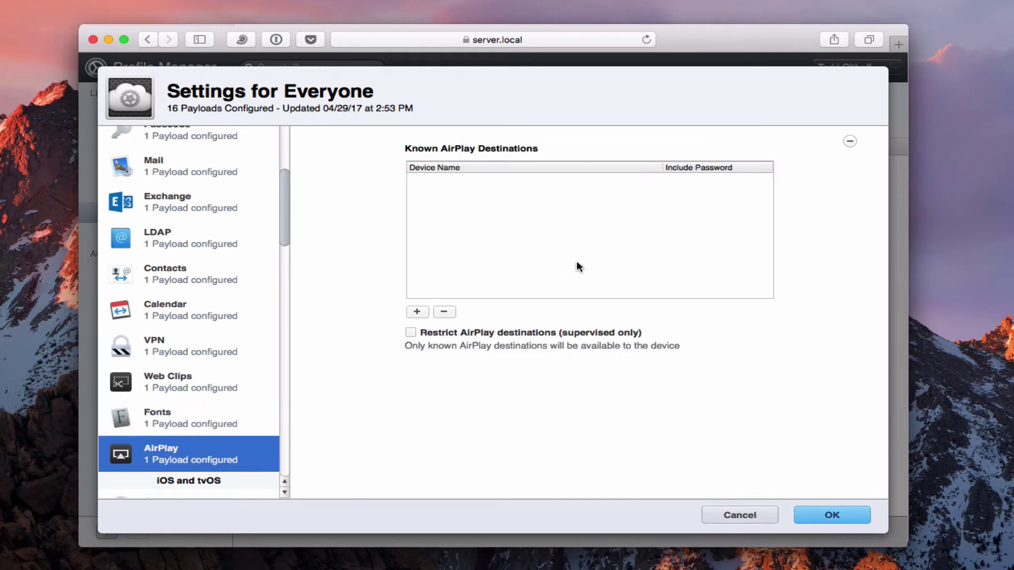
{"action": "left_click", "coordinate": [413, 314]}
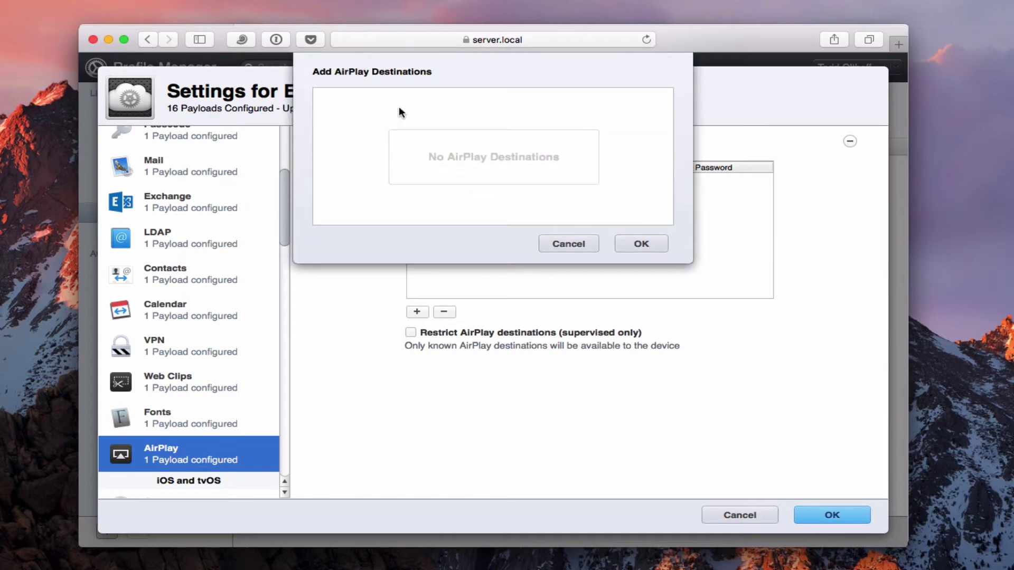
{"action": "left_click", "coordinate": [563, 245]}
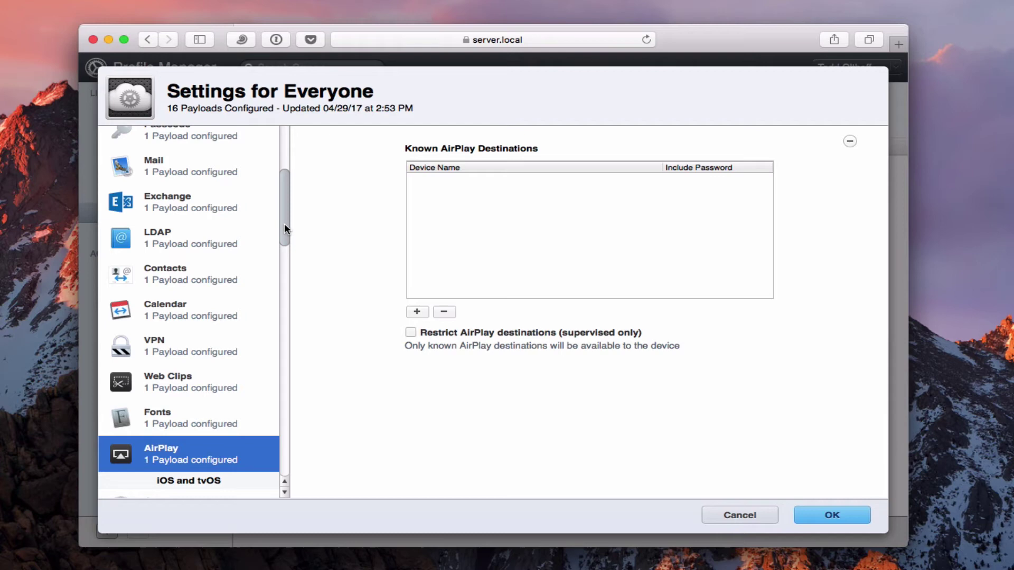
Add a Global HTTP Proxy payload (Manual type) and an App Configuration payload.
{"action": "left_click_drag", "start_coordinate": [284, 225], "coordinate": [277, 291]}
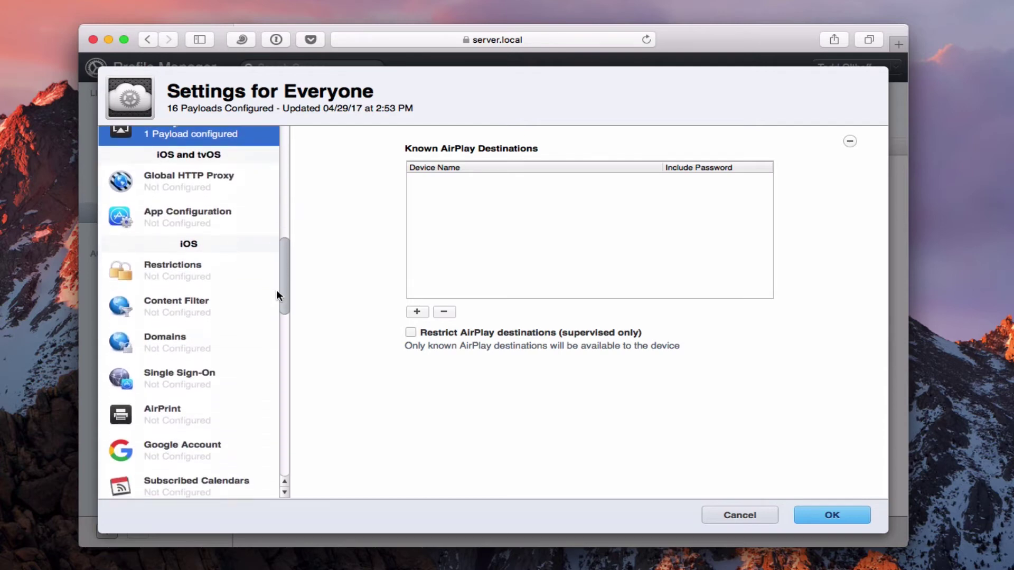
{"action": "left_click", "coordinate": [213, 179]}
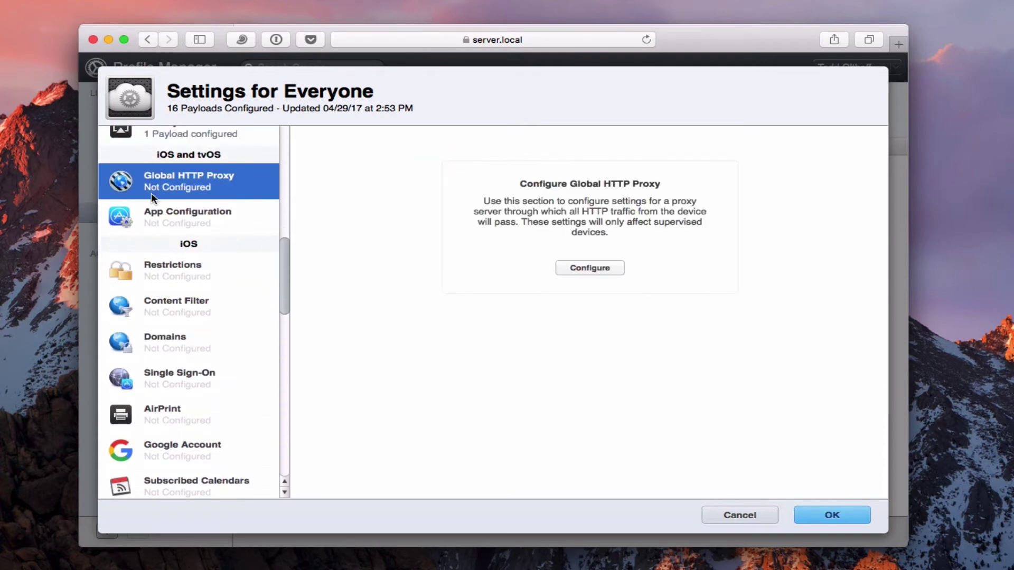
{"action": "left_click", "coordinate": [592, 269]}
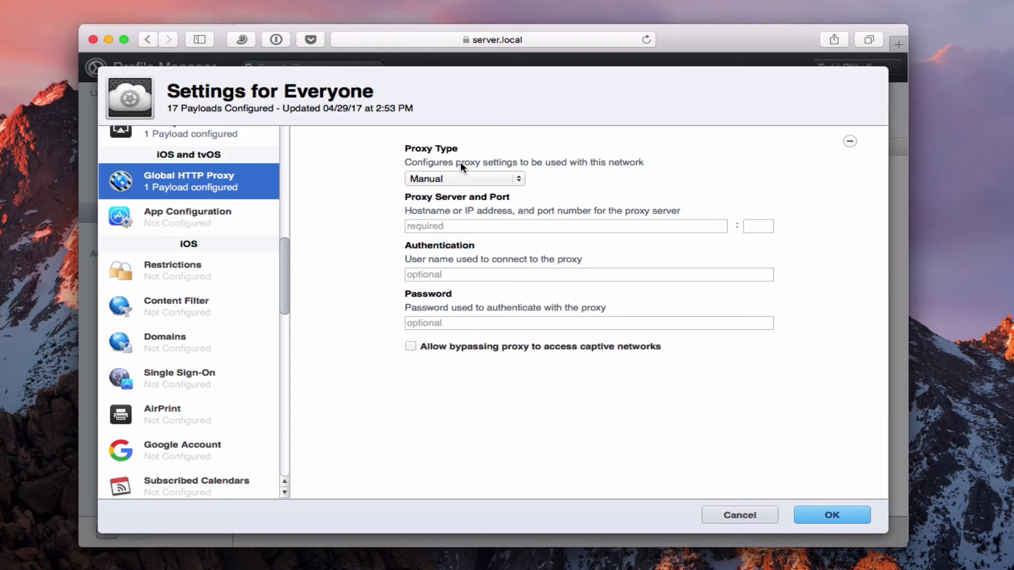
{"action": "left_click", "coordinate": [185, 215]}
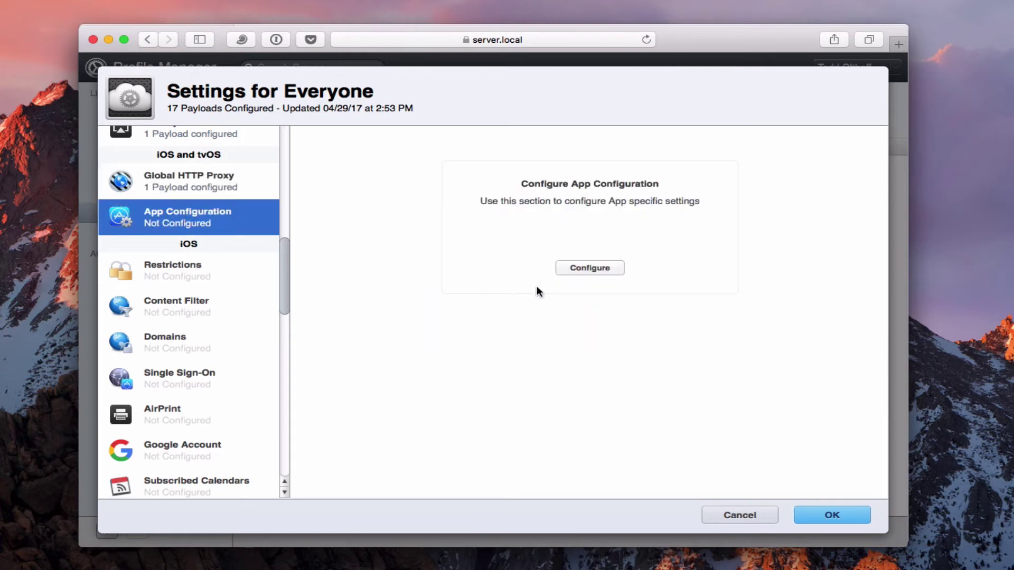
{"action": "left_click", "coordinate": [573, 270]}
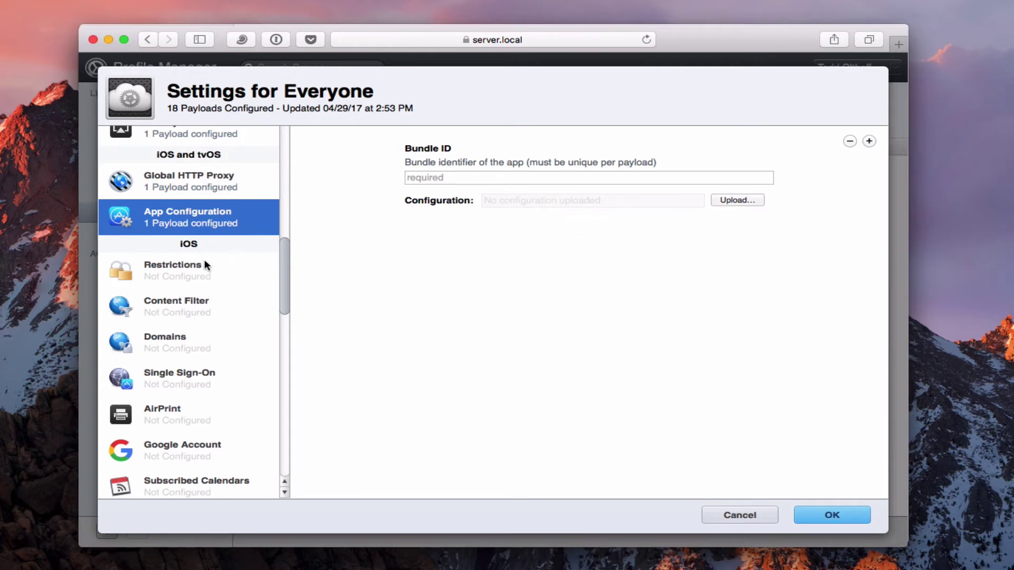
Add a Restrictions payload, leaving Apple Music allowed after toggling it.
{"action": "left_click_drag", "start_coordinate": [284, 274], "coordinate": [285, 286]}
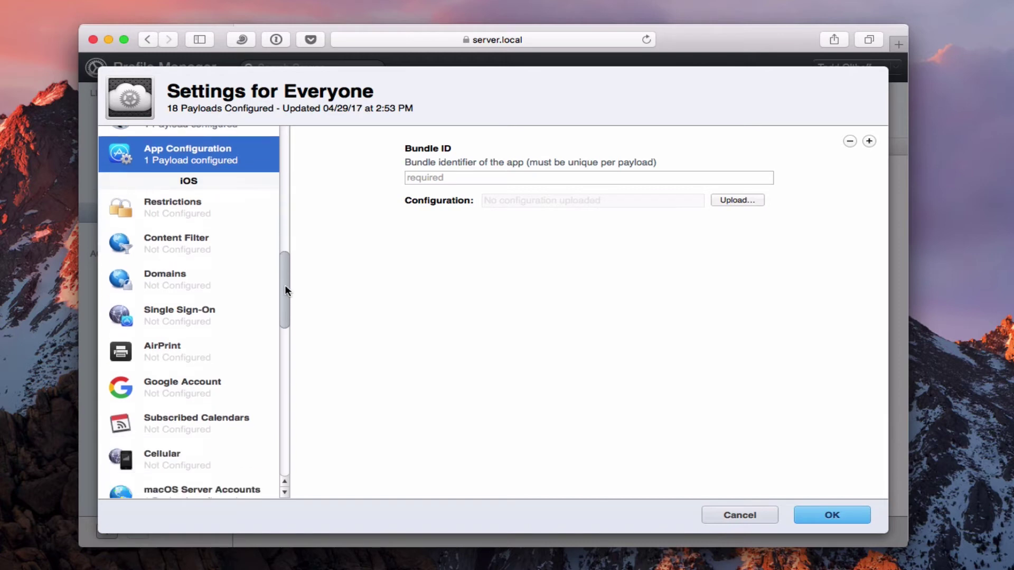
{"action": "left_click", "coordinate": [188, 214]}
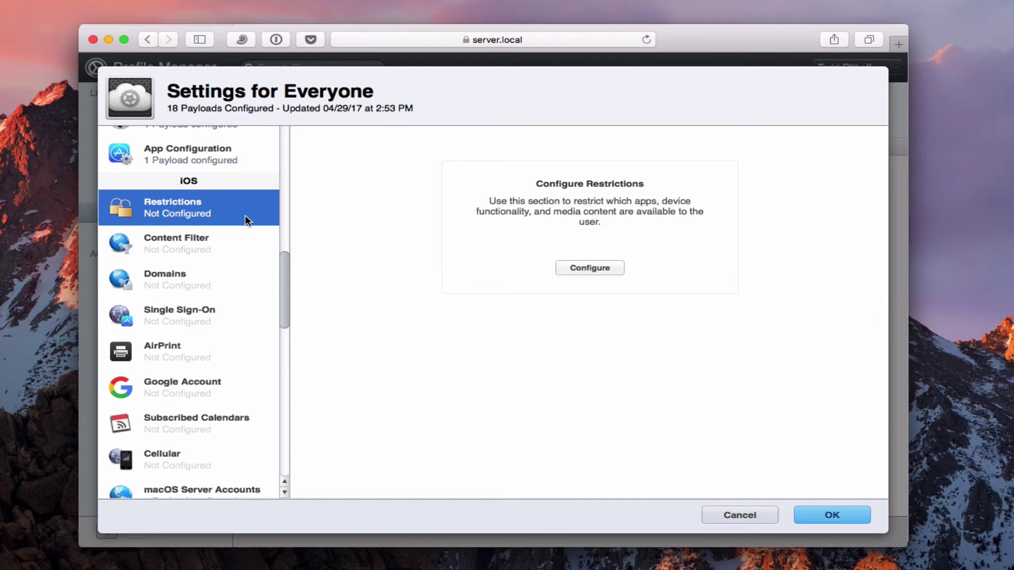
{"action": "left_click", "coordinate": [585, 268]}
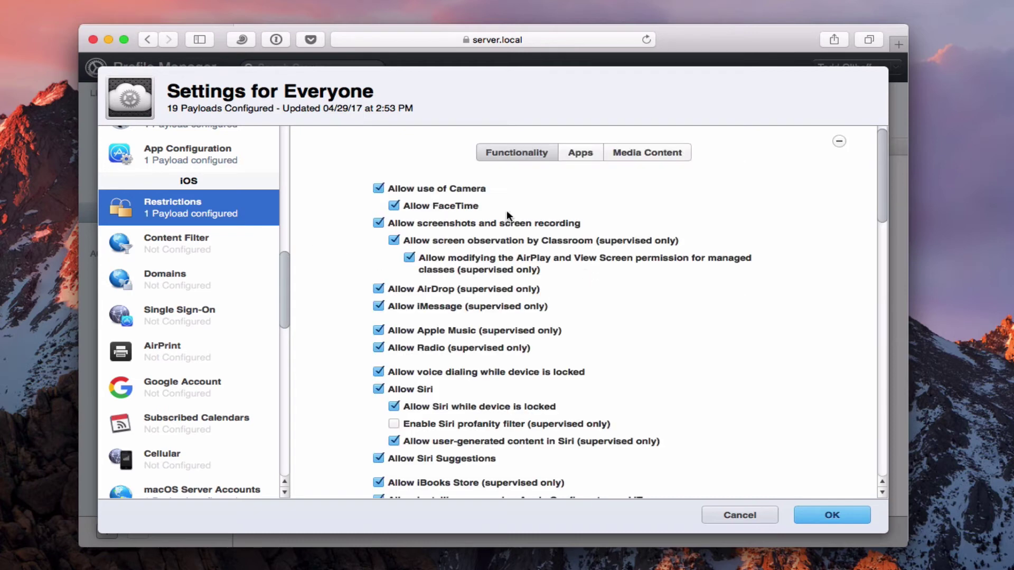
{"action": "scroll", "coordinate": [561, 425], "scroll_direction": "down", "scroll_amount": 5}
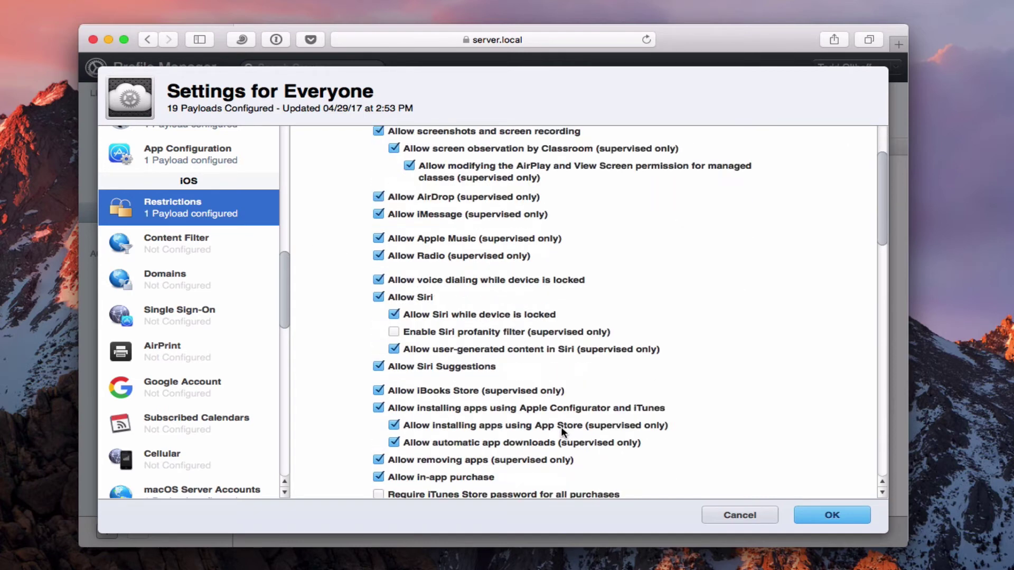
{"action": "left_click", "coordinate": [378, 238]}
{"action": "left_click", "coordinate": [378, 238]}
{"action": "scroll", "coordinate": [545, 467], "scroll_direction": "up", "scroll_amount": 3}
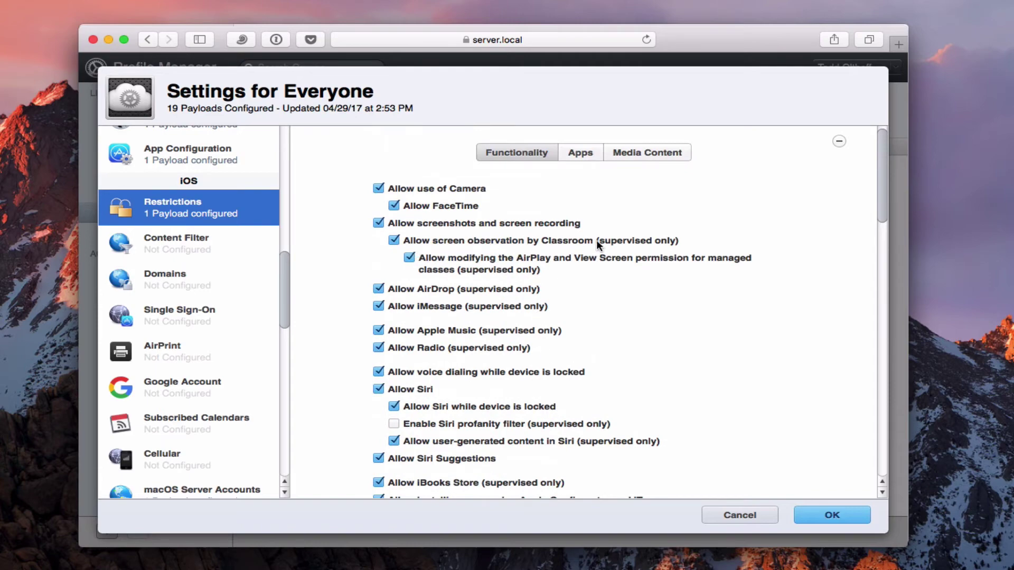
Uncheck Allow iCloud Photo Sharing in the Functionality restrictions.
{"action": "scroll", "coordinate": [513, 378], "scroll_direction": "down", "scroll_amount": 5}
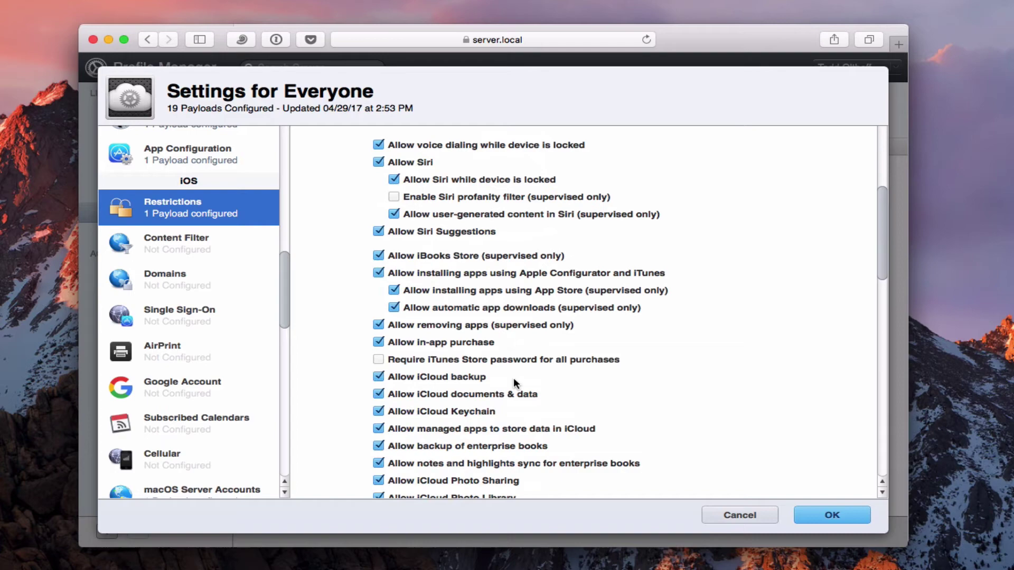
{"action": "scroll", "coordinate": [513, 378], "scroll_direction": "down", "scroll_amount": 5}
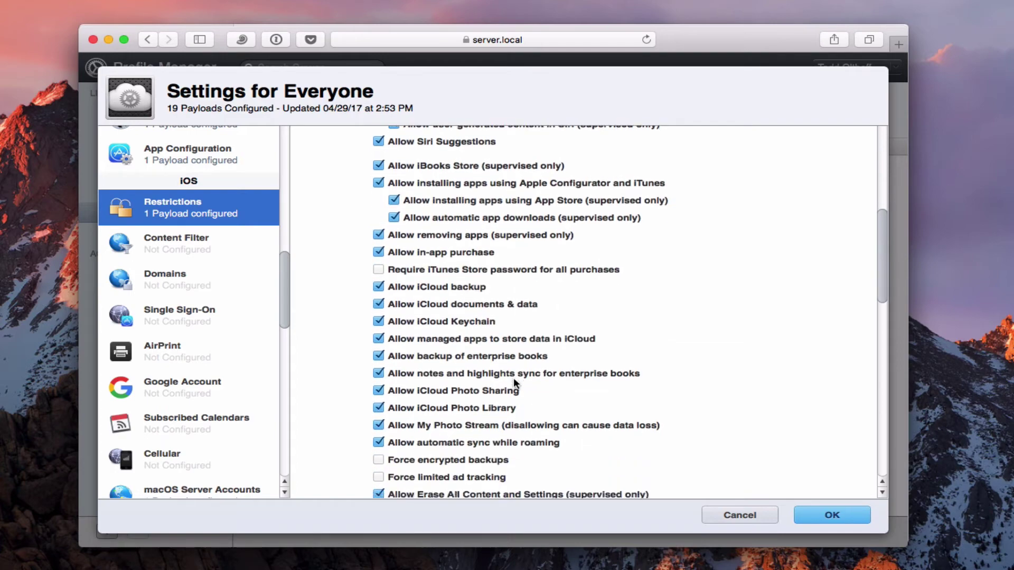
{"action": "scroll", "coordinate": [513, 380], "scroll_direction": "down", "scroll_amount": 6}
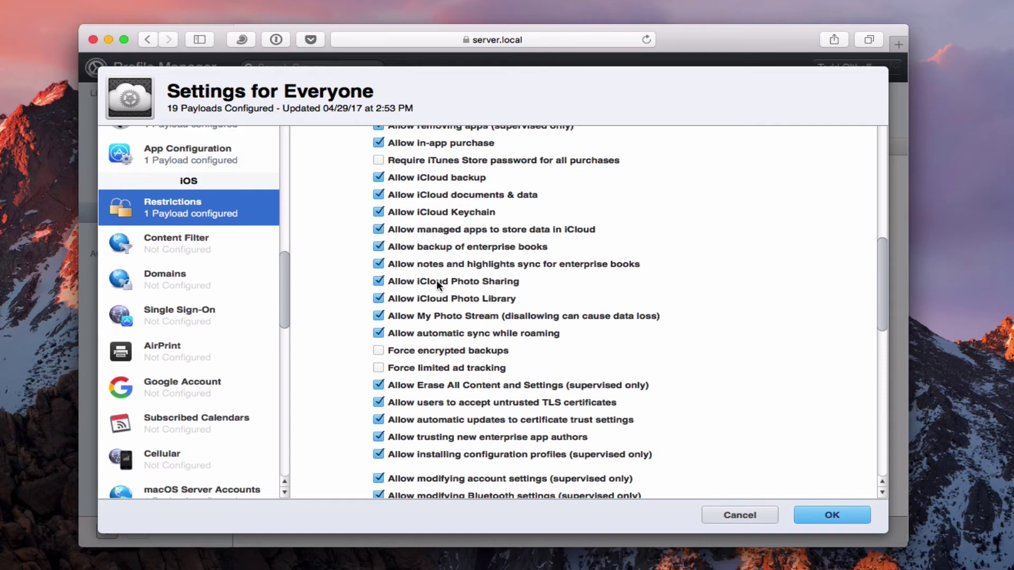
{"action": "left_click", "coordinate": [378, 281]}
{"action": "scroll", "coordinate": [499, 380], "scroll_direction": "down", "scroll_amount": 10}
{"action": "scroll", "coordinate": [500, 380], "scroll_direction": "down", "scroll_amount": 14}
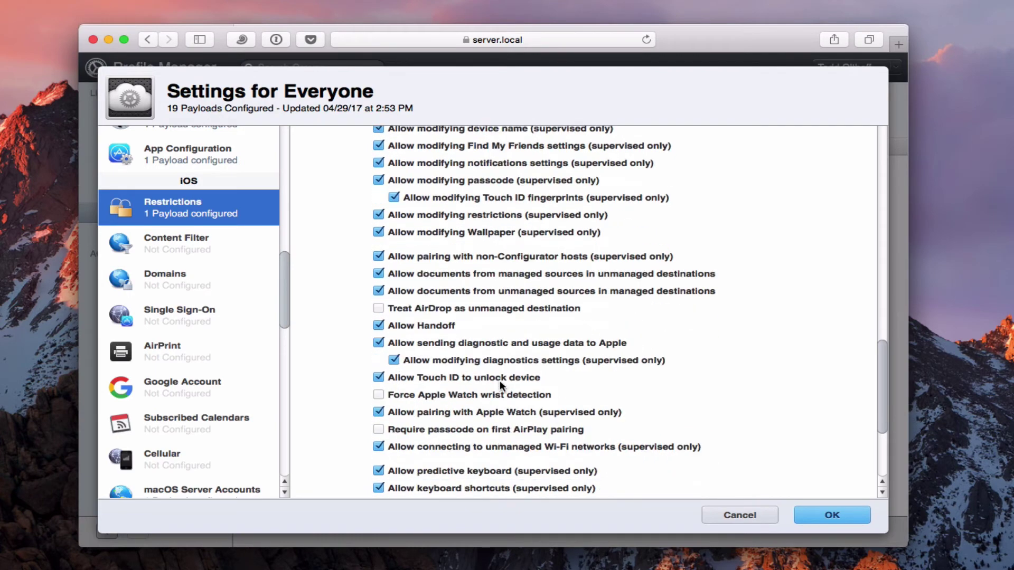
{"action": "scroll", "coordinate": [488, 401], "scroll_direction": "up", "scroll_amount": 20}
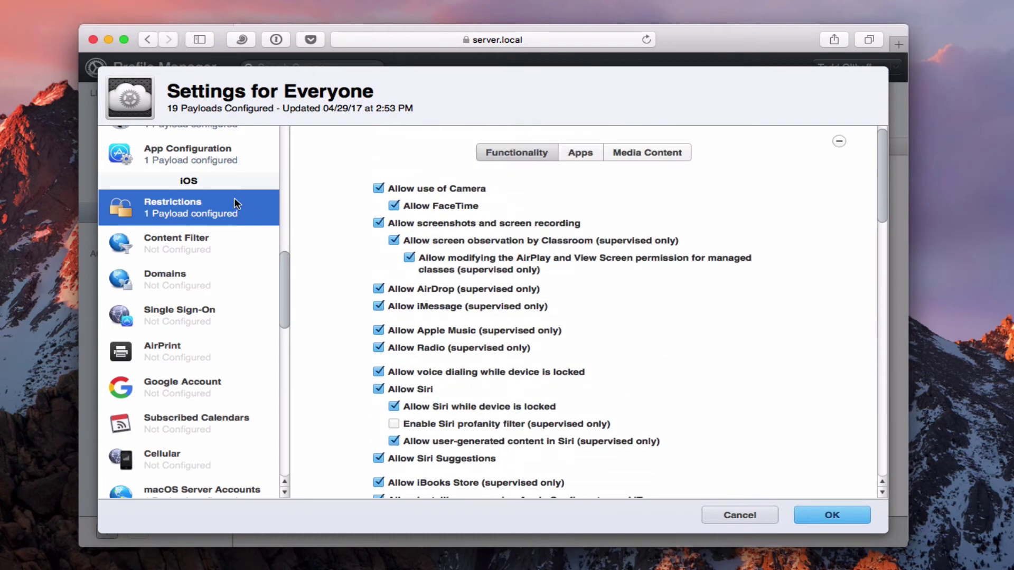
Look through the Apps and Media Content restrictions, keeping Allow All Movies, then return to Functionality.
{"action": "left_click", "coordinate": [584, 152]}
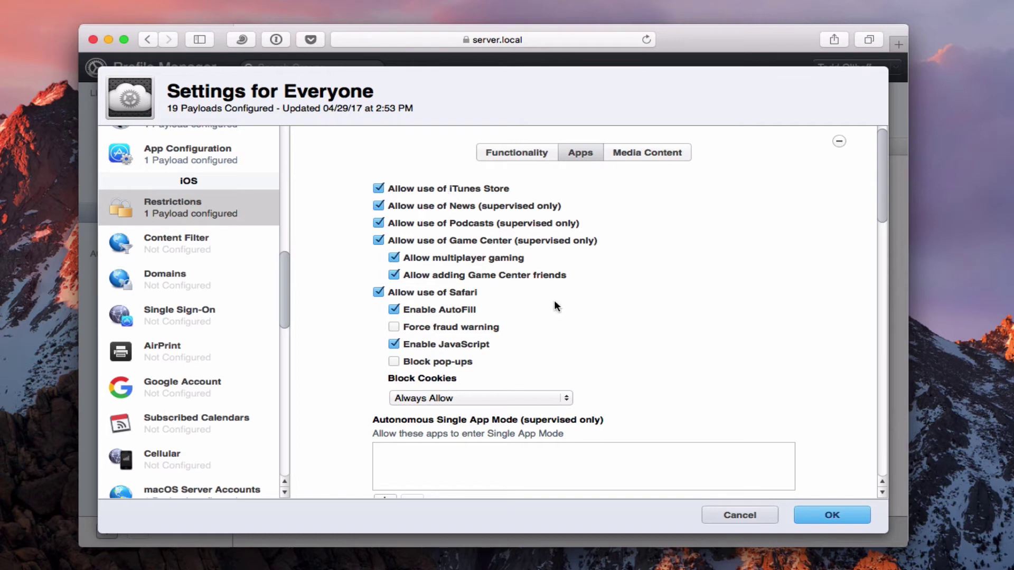
{"action": "scroll", "coordinate": [634, 377], "scroll_direction": "down", "scroll_amount": 3}
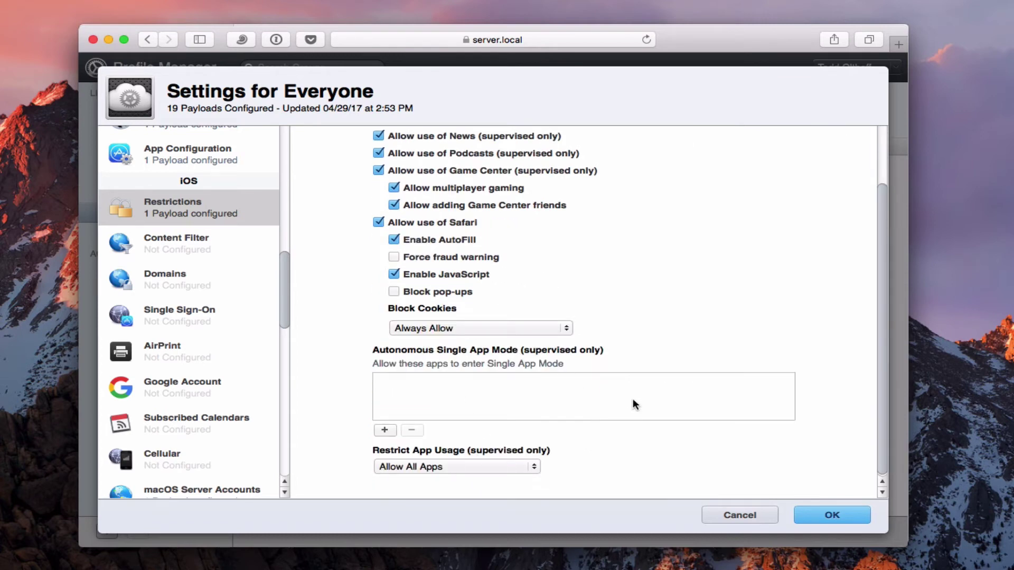
{"action": "scroll", "coordinate": [617, 427], "scroll_direction": "up", "scroll_amount": 3}
{"action": "left_click", "coordinate": [648, 153]}
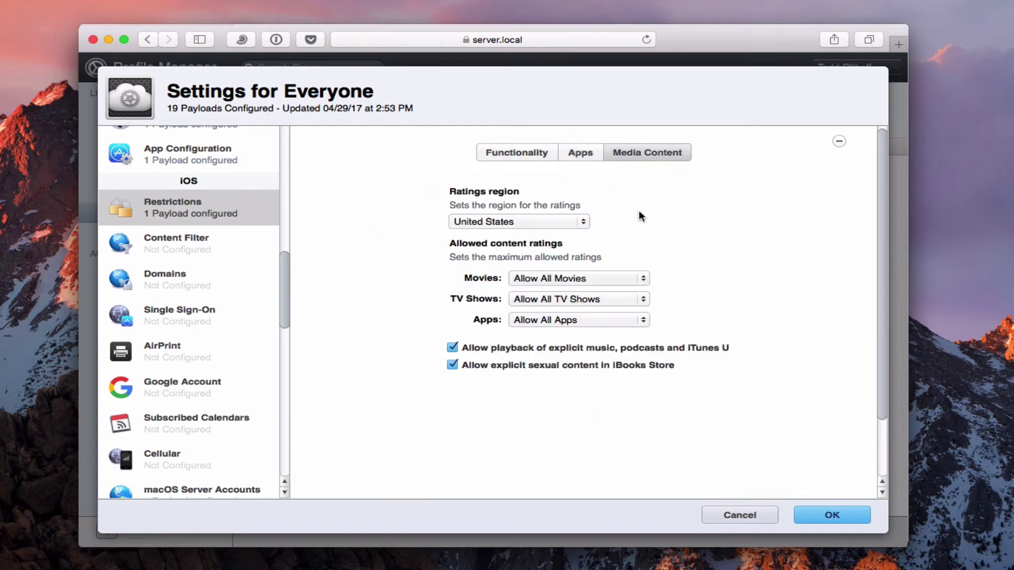
{"action": "left_click", "coordinate": [642, 278]}
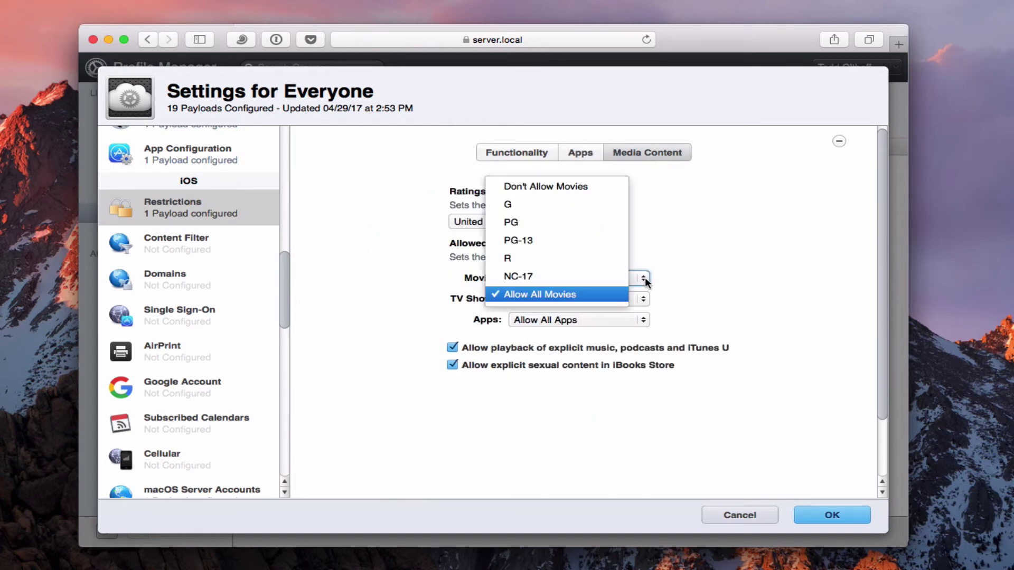
{"action": "left_click", "coordinate": [707, 237]}
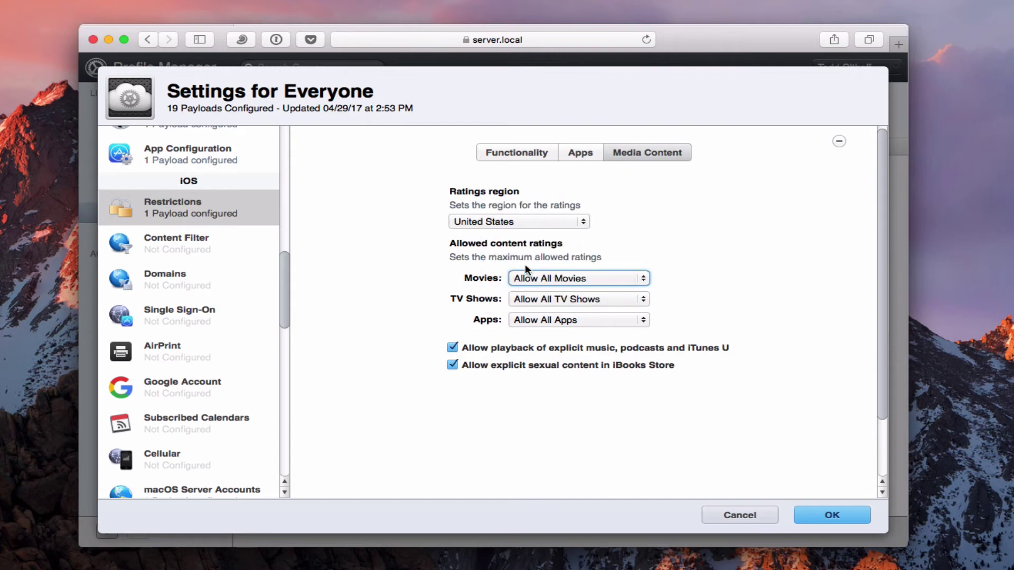
{"action": "left_click", "coordinate": [505, 153]}
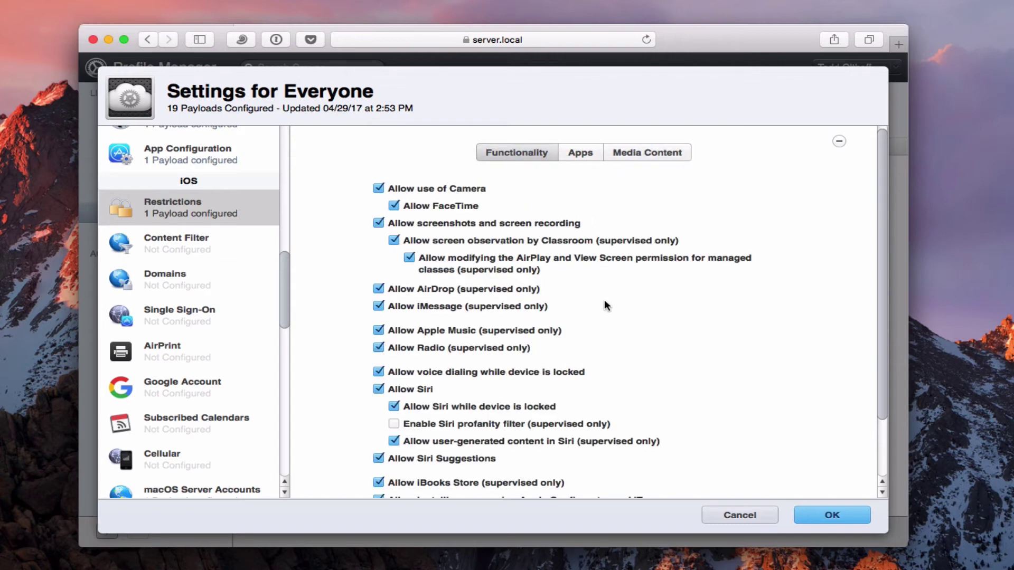
Add a Content Filter payload, trying Specific Websites Only and Plug-in, ending on Built-in: Limit Adult Content.
{"action": "left_click", "coordinate": [174, 248]}
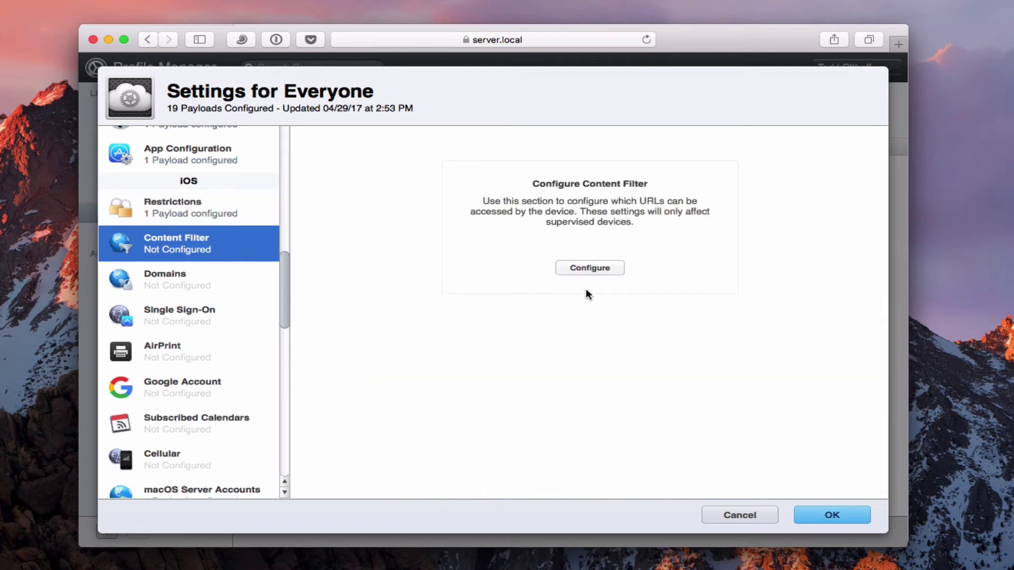
{"action": "left_click", "coordinate": [585, 271]}
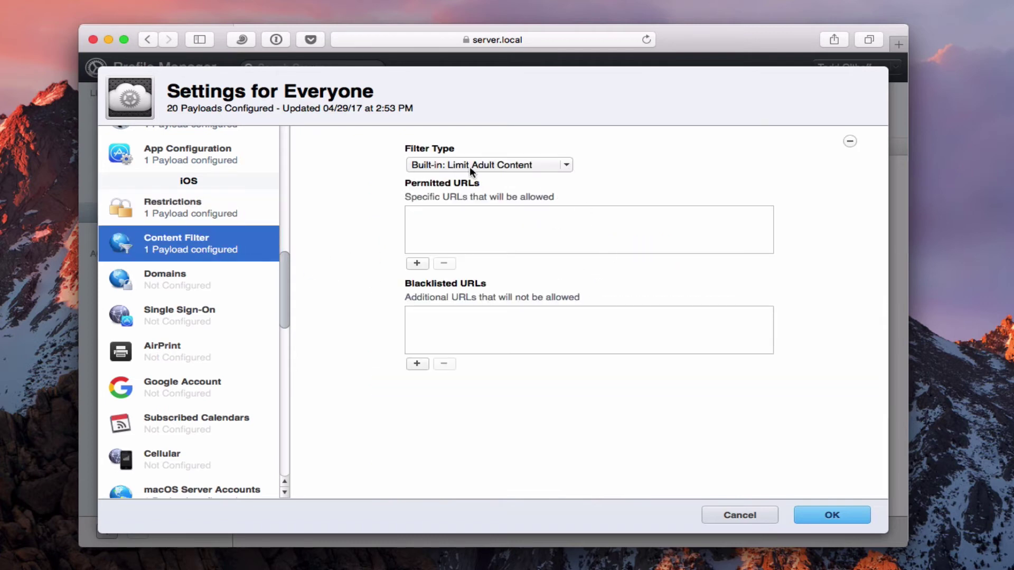
{"action": "left_click", "coordinate": [565, 167]}
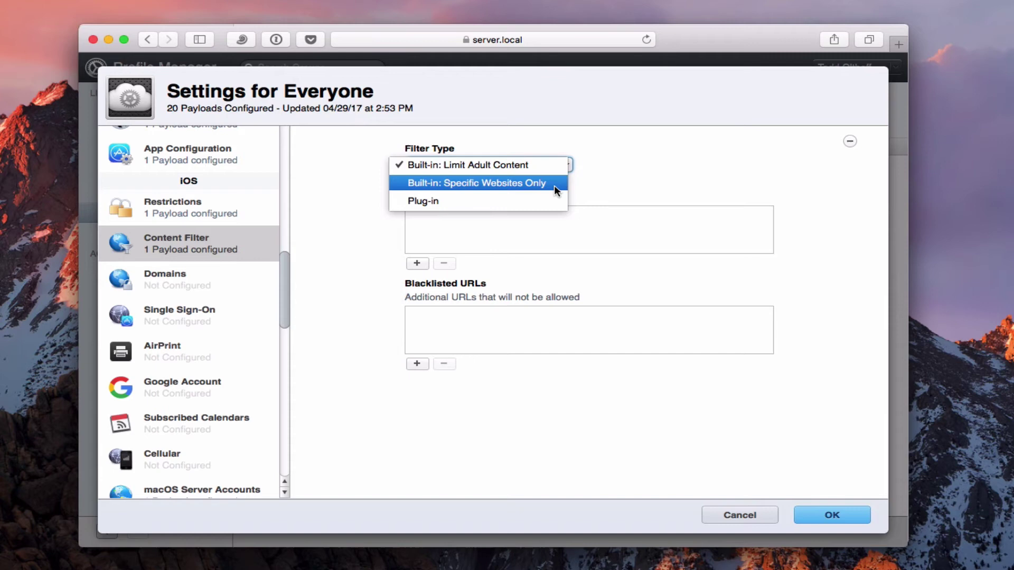
{"action": "left_click", "coordinate": [554, 190]}
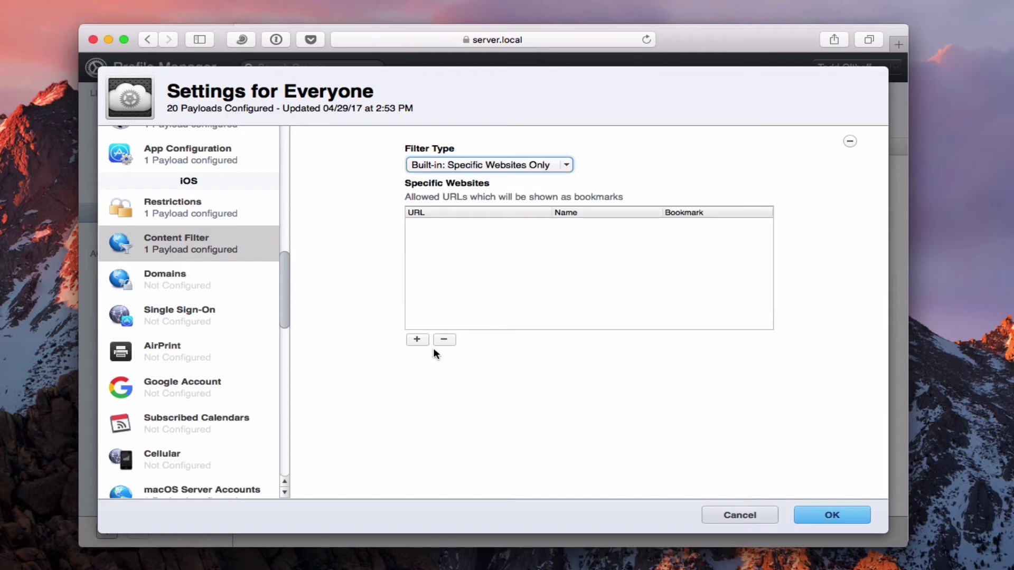
{"action": "left_click", "coordinate": [568, 164]}
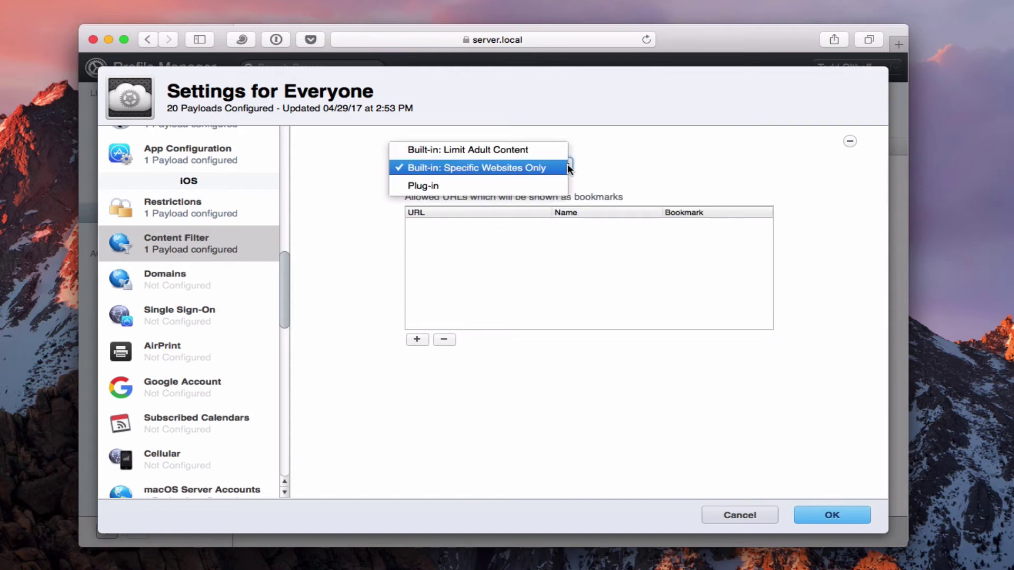
{"action": "left_click", "coordinate": [524, 184]}
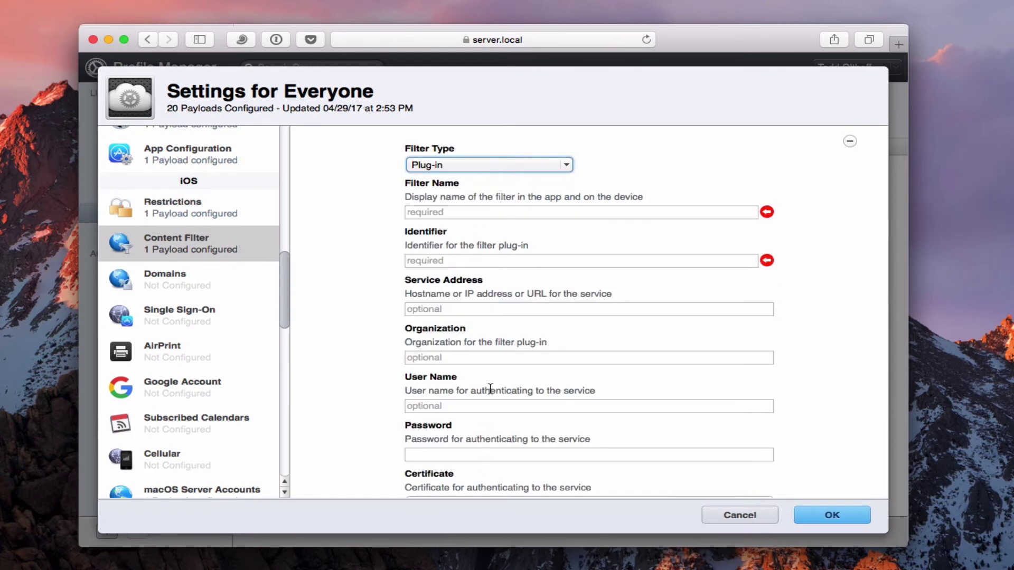
{"action": "scroll", "coordinate": [534, 382], "scroll_direction": "down", "scroll_amount": 5}
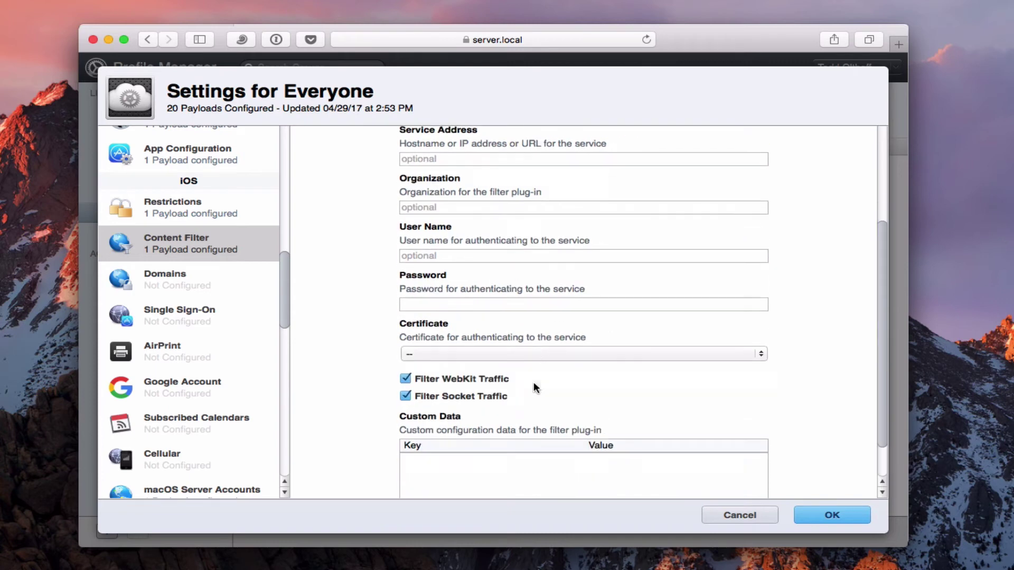
{"action": "scroll", "coordinate": [537, 391], "scroll_direction": "up", "scroll_amount": 8}
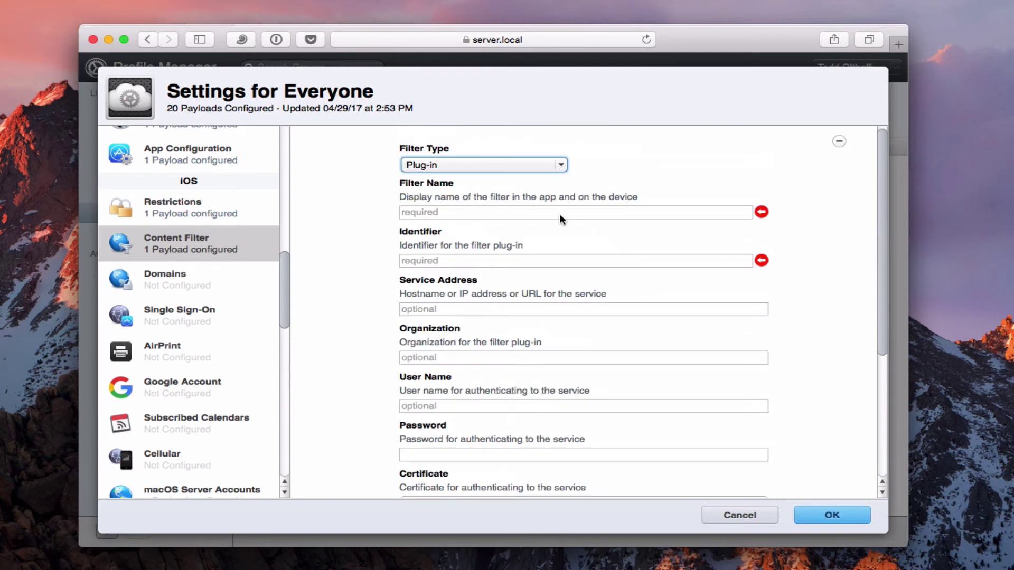
{"action": "left_click", "coordinate": [563, 166]}
{"action": "left_click", "coordinate": [544, 135]}
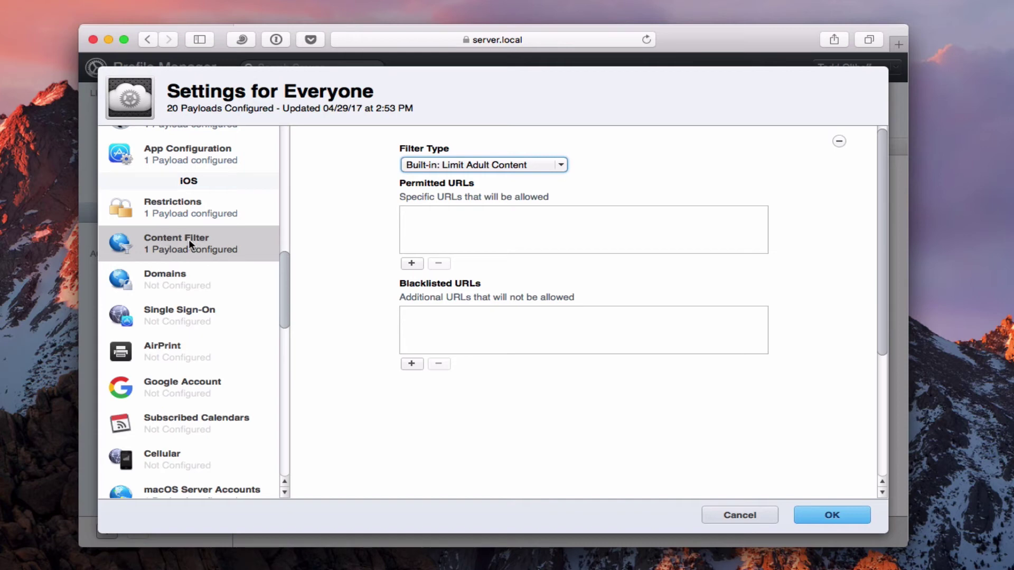
Add Domains and Single Sign-On payloads to the Everyone profile.
{"action": "left_click", "coordinate": [167, 273]}
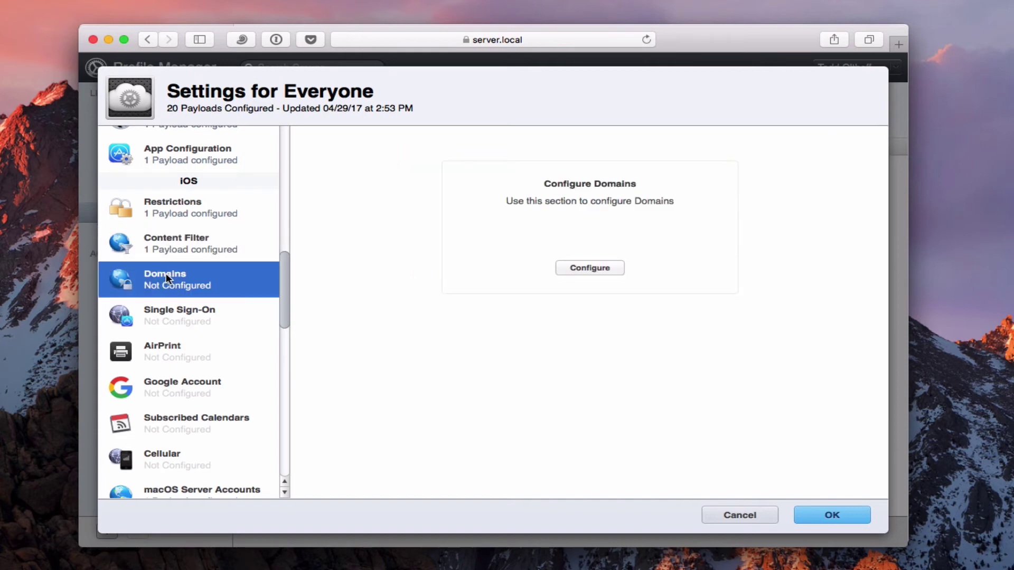
{"action": "left_click", "coordinate": [580, 269]}
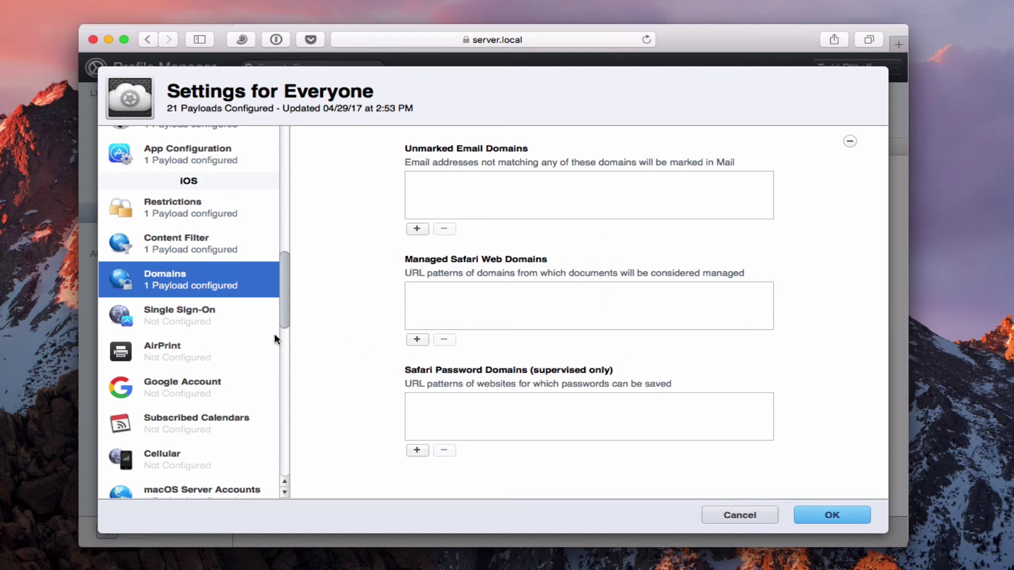
{"action": "left_click", "coordinate": [192, 309]}
{"action": "left_click", "coordinate": [595, 270]}
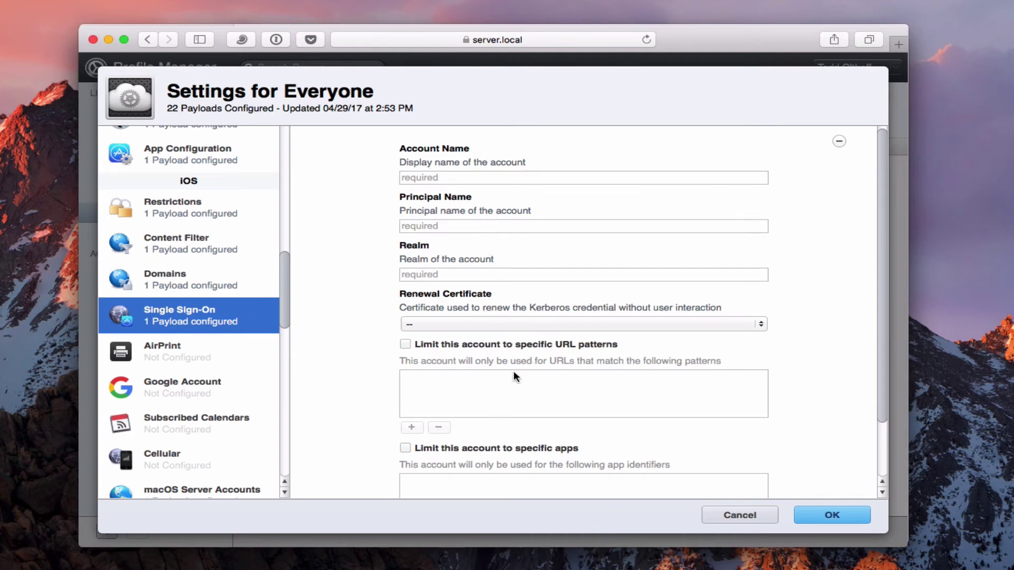
{"action": "scroll", "coordinate": [514, 371], "scroll_direction": "down", "scroll_amount": 2}
{"action": "scroll", "coordinate": [502, 375], "scroll_direction": "up", "scroll_amount": 2}
Add an AirPrint payload, leaving its printer list empty.
{"action": "left_click", "coordinate": [154, 352]}
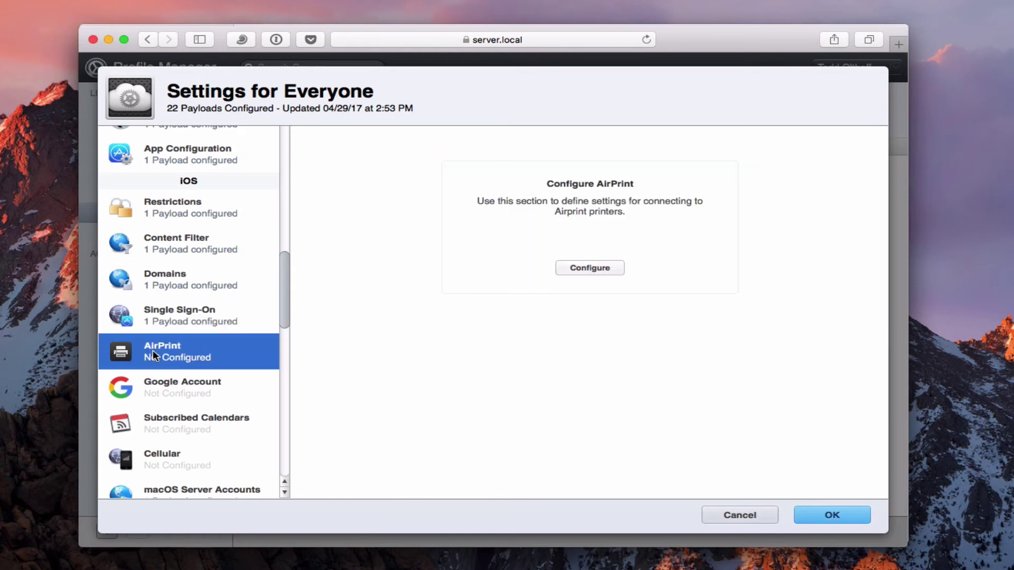
{"action": "left_click", "coordinate": [596, 269]}
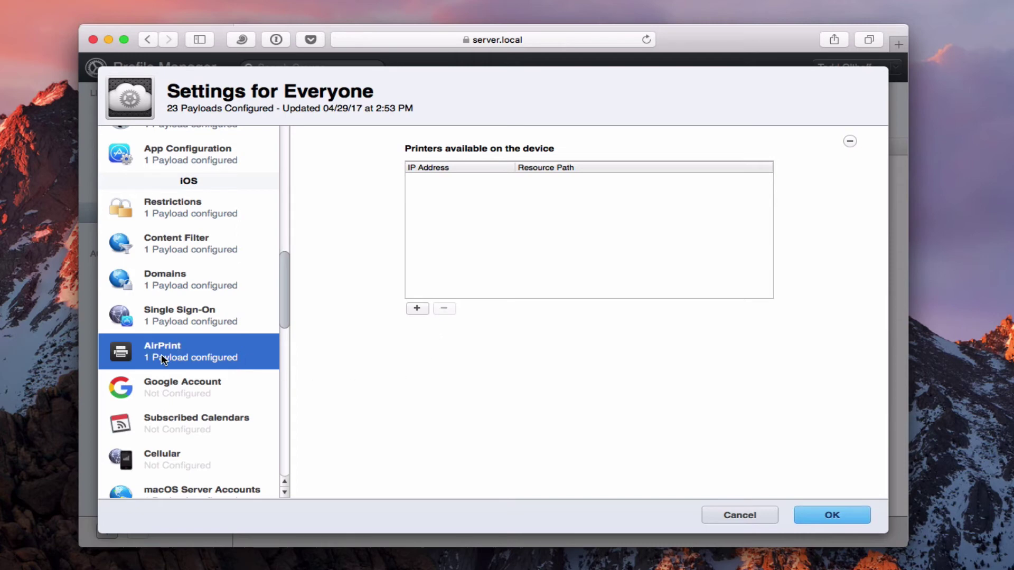
{"action": "left_click", "coordinate": [417, 308]}
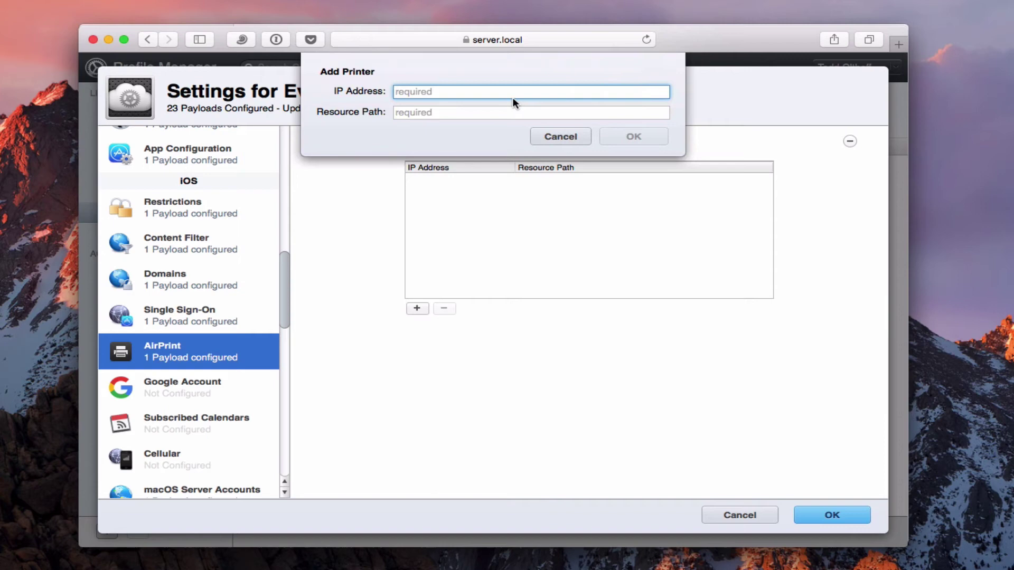
{"action": "left_click", "coordinate": [554, 136]}
Add Google Account and Subscribed Calendars payloads to the profile.
{"action": "left_click", "coordinate": [203, 390]}
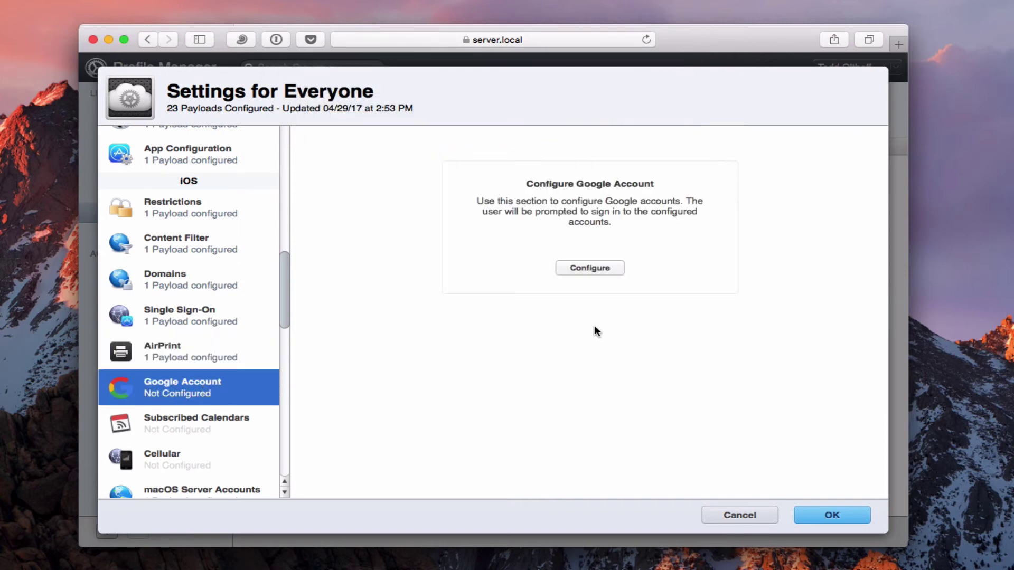
{"action": "left_click", "coordinate": [584, 265]}
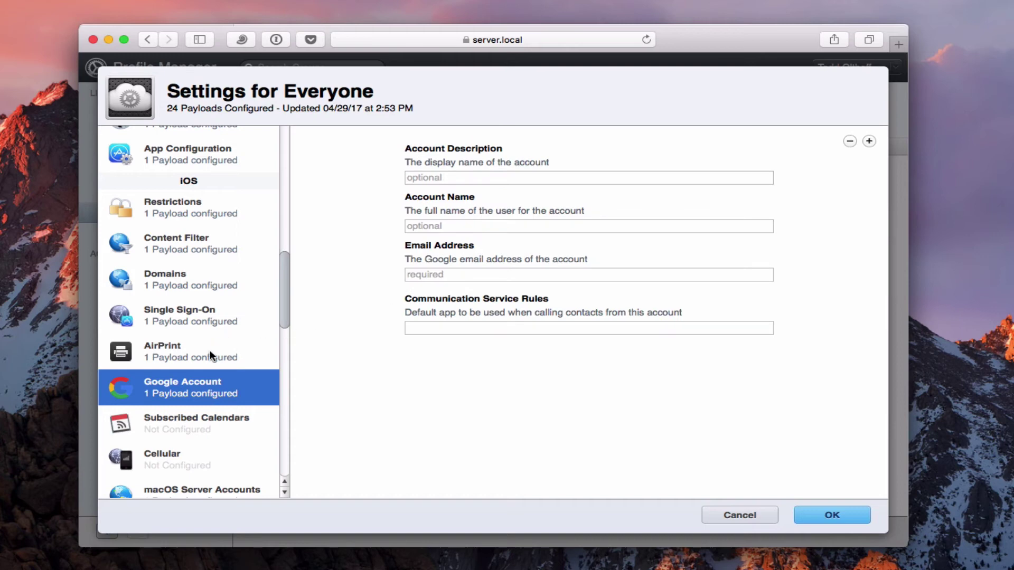
{"action": "scroll", "coordinate": [222, 317], "scroll_direction": "down", "scroll_amount": 5}
{"action": "left_click", "coordinate": [190, 222]}
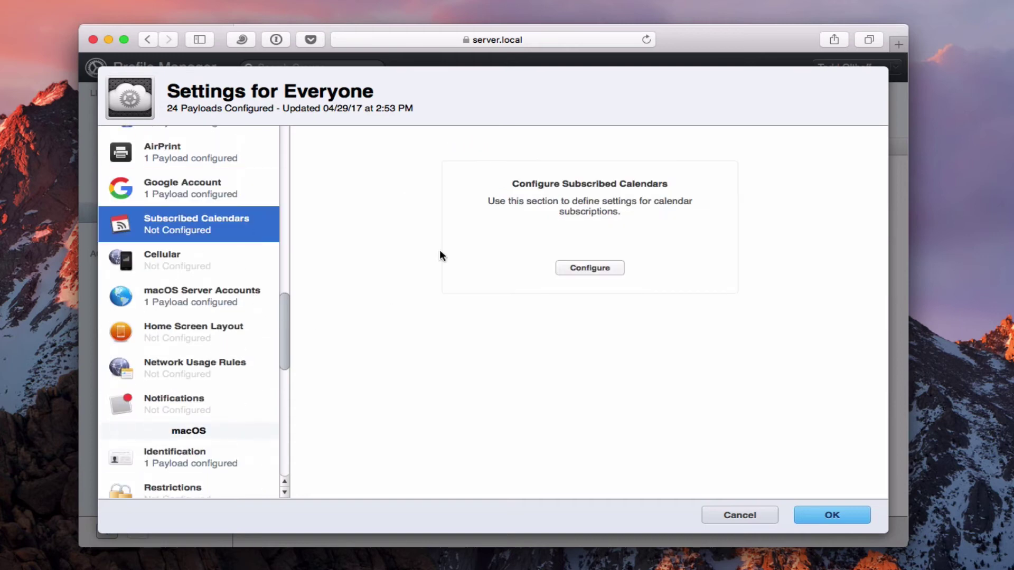
{"action": "left_click", "coordinate": [579, 268]}
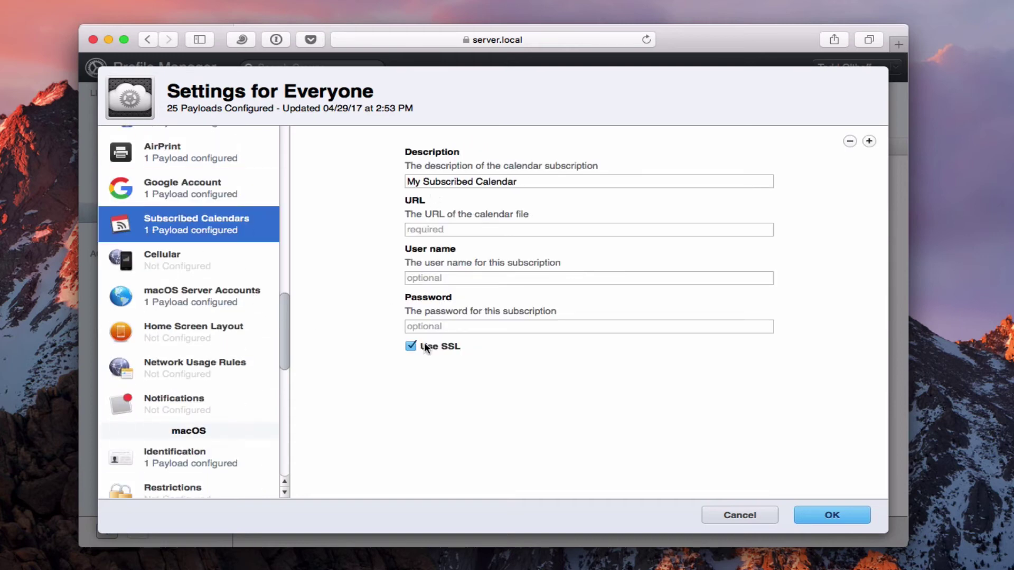
Add a Cellular payload and review the macOS Server Accounts section.
{"action": "left_click", "coordinate": [176, 265]}
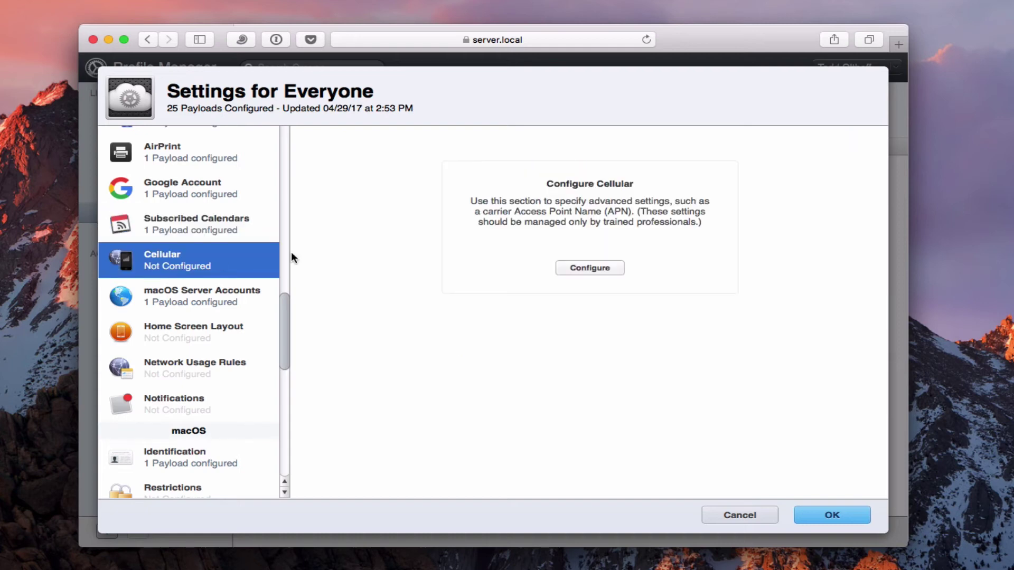
{"action": "left_click", "coordinate": [589, 268]}
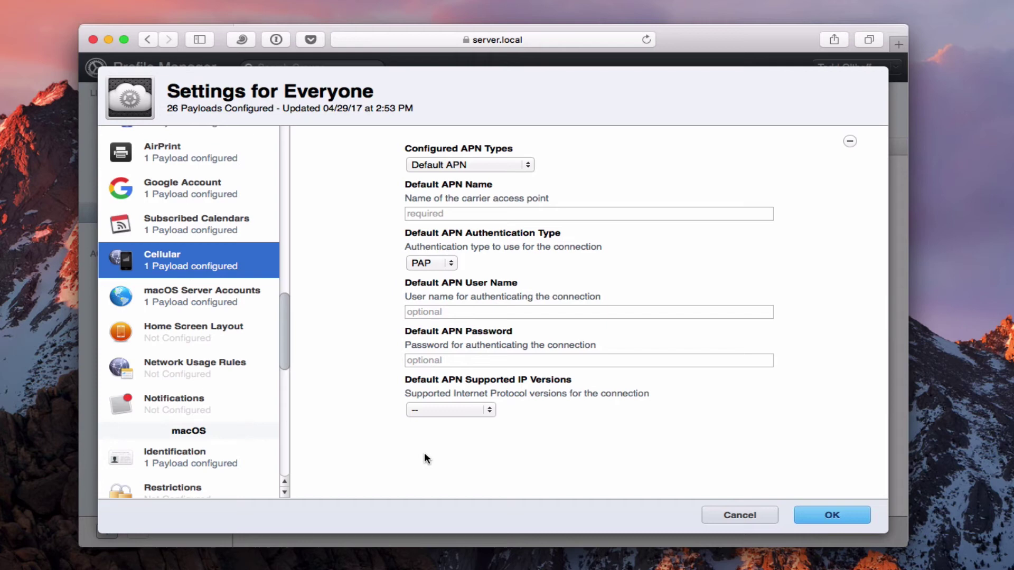
{"action": "left_click", "coordinate": [193, 301]}
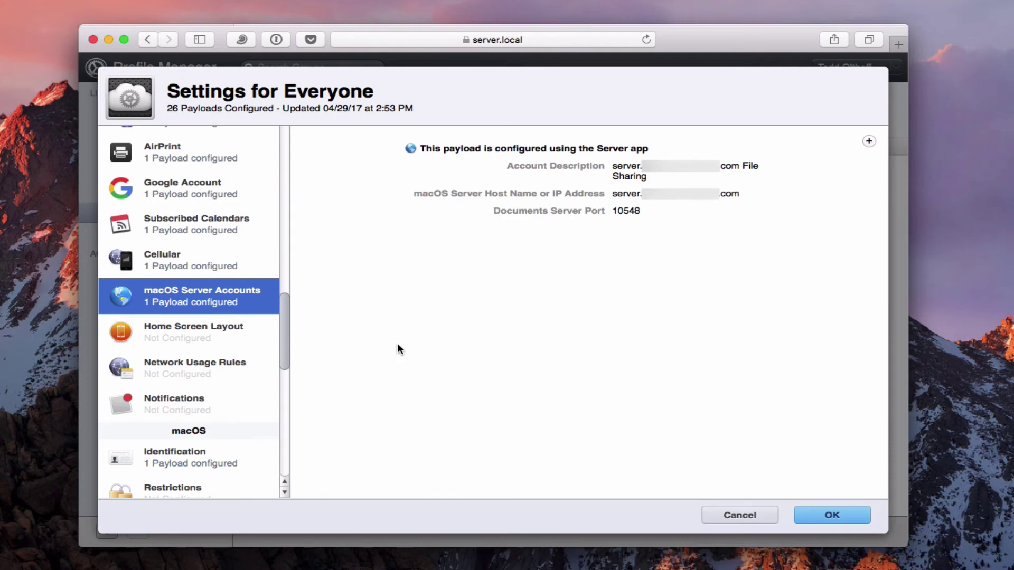
{"action": "left_click", "coordinate": [182, 336]}
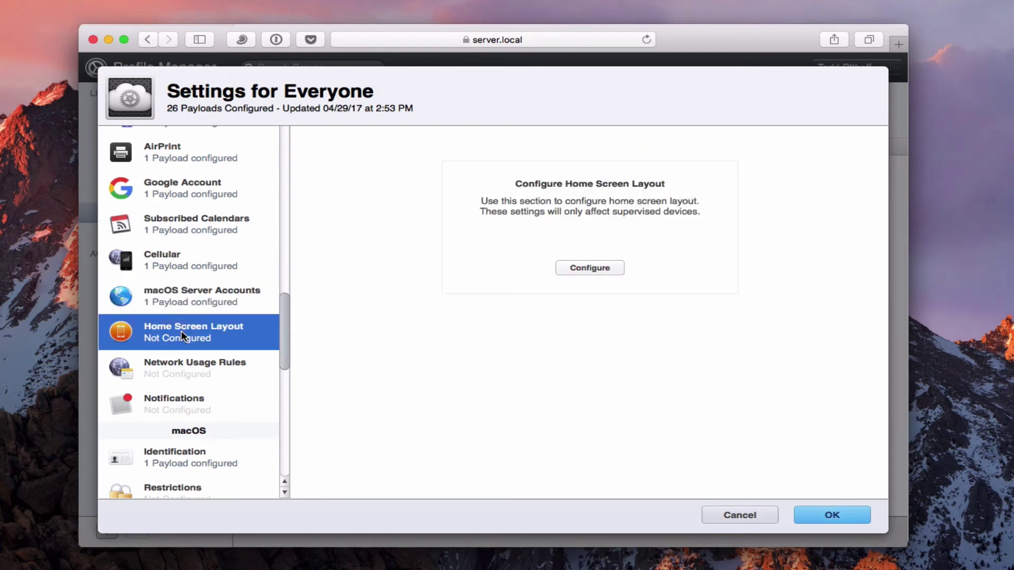
Add a Home Screen Layout payload with Activity in the Dock and a second page.
{"action": "left_click", "coordinate": [587, 272]}
{"action": "left_click", "coordinate": [417, 214]}
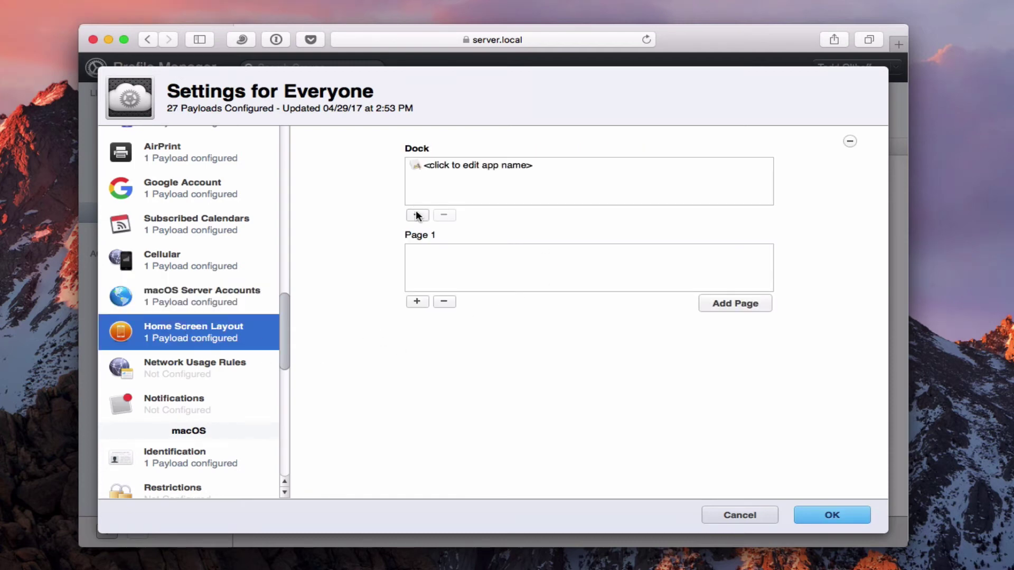
{"action": "left_click", "coordinate": [505, 166]}
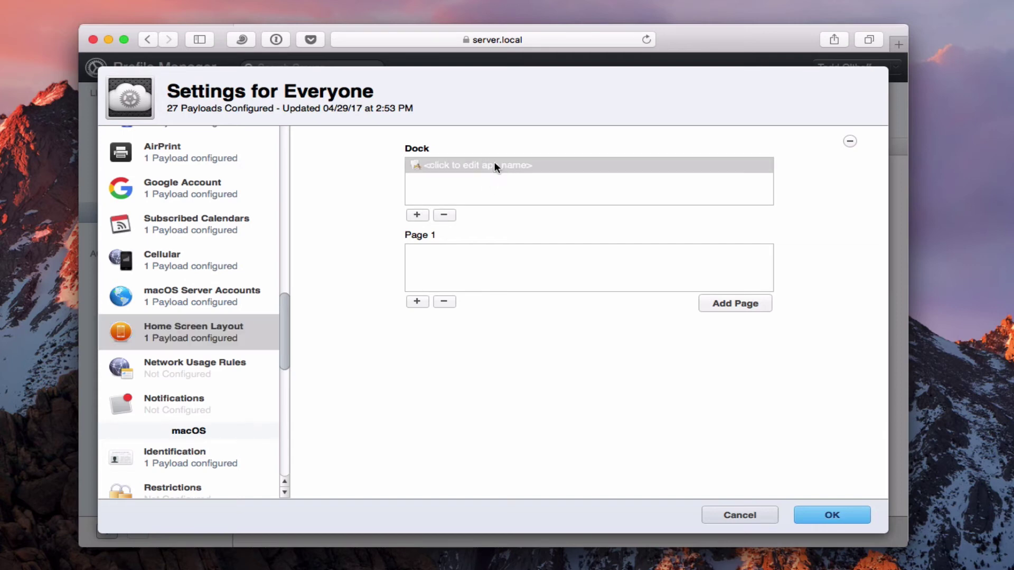
{"action": "left_click", "coordinate": [494, 165]}
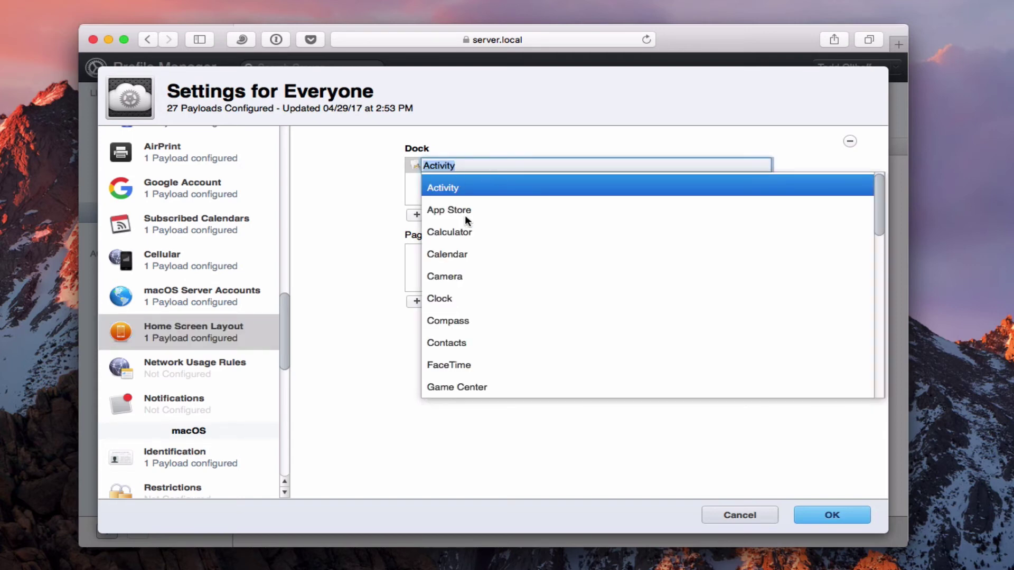
{"action": "scroll", "coordinate": [498, 341], "scroll_direction": "down", "scroll_amount": 5}
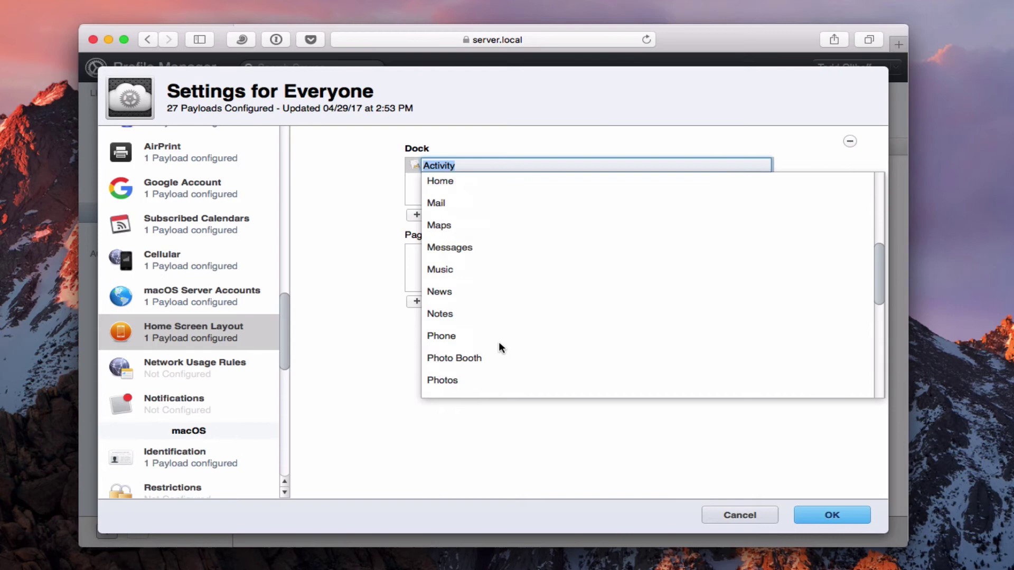
{"action": "scroll", "coordinate": [499, 342], "scroll_direction": "up", "scroll_amount": 3}
{"action": "scroll", "coordinate": [499, 341], "scroll_direction": "up", "scroll_amount": 4}
{"action": "left_click", "coordinate": [355, 204]}
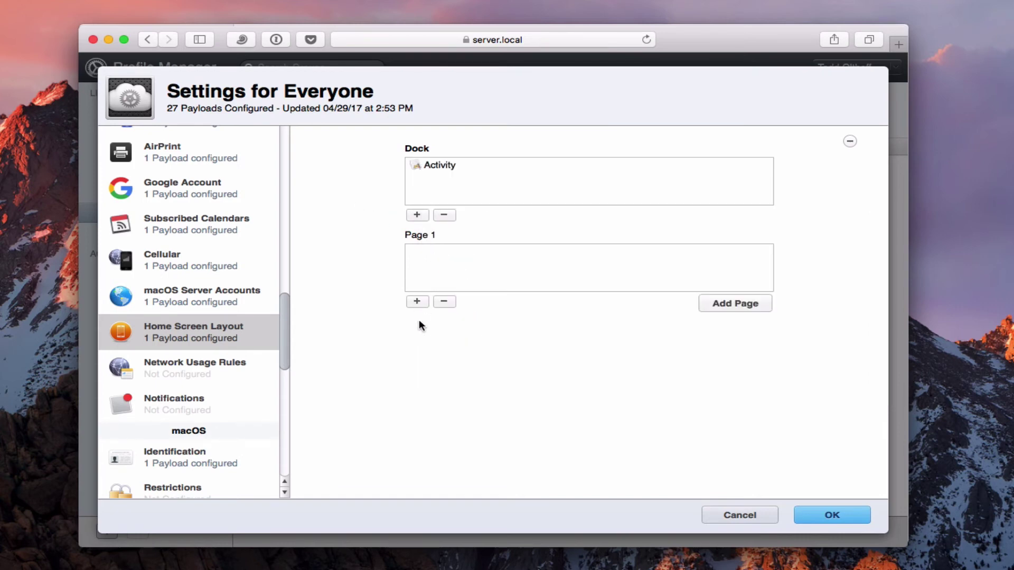
{"action": "left_click", "coordinate": [729, 305]}
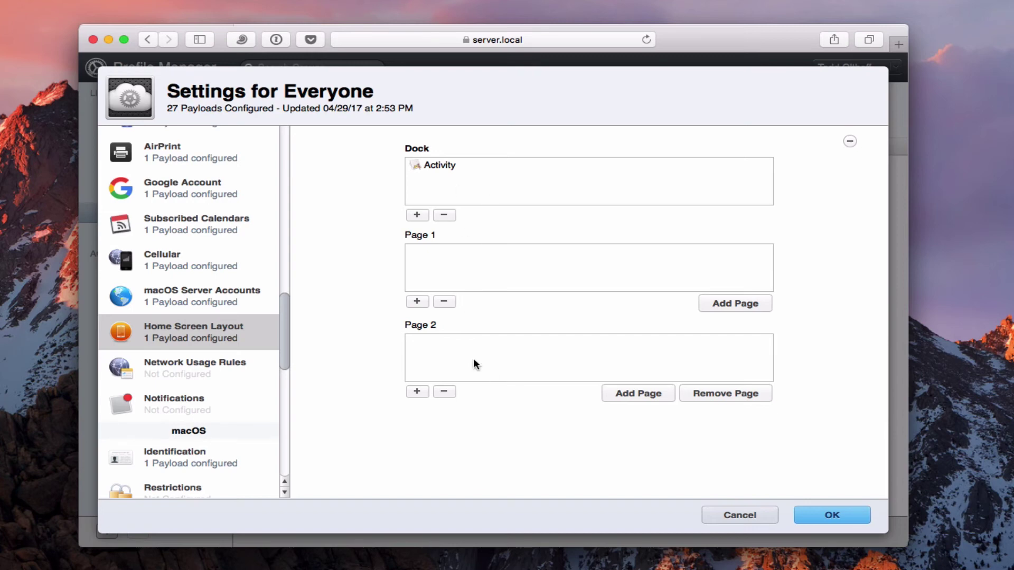
{"action": "left_click", "coordinate": [209, 368]}
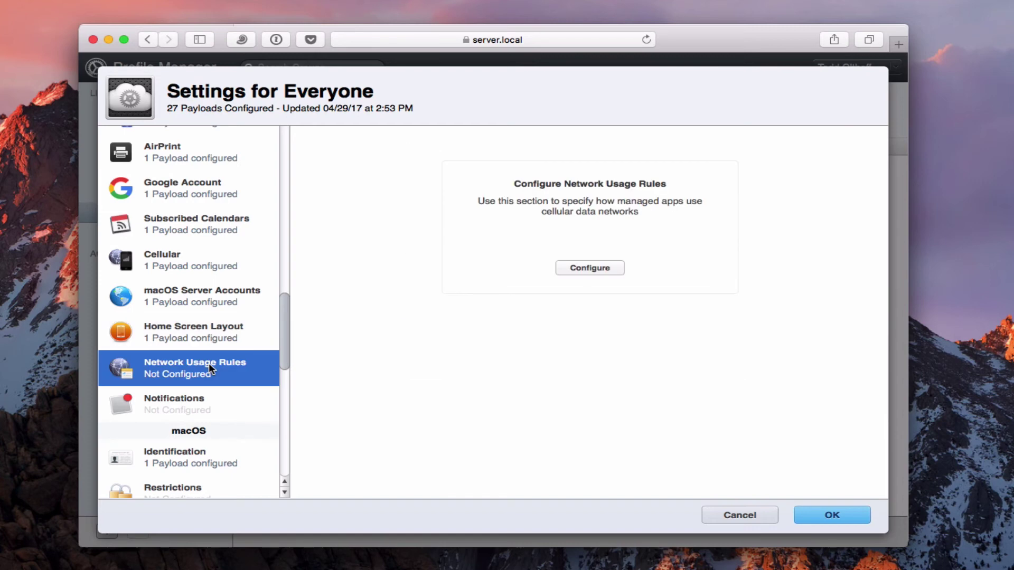
Add a Network Usage Rules payload with a com.mycompany.* rule that disallows data roaming.
{"action": "left_click", "coordinate": [590, 268]}
{"action": "left_click", "coordinate": [410, 245]}
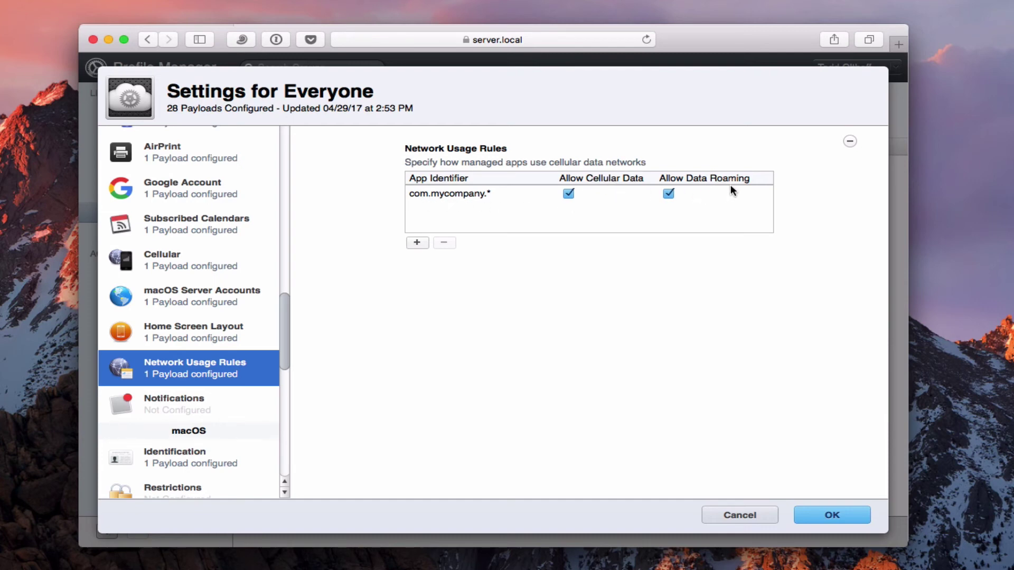
{"action": "left_click", "coordinate": [669, 195]}
Add a Notifications payload with no per-app notification settings.
{"action": "left_click", "coordinate": [157, 410]}
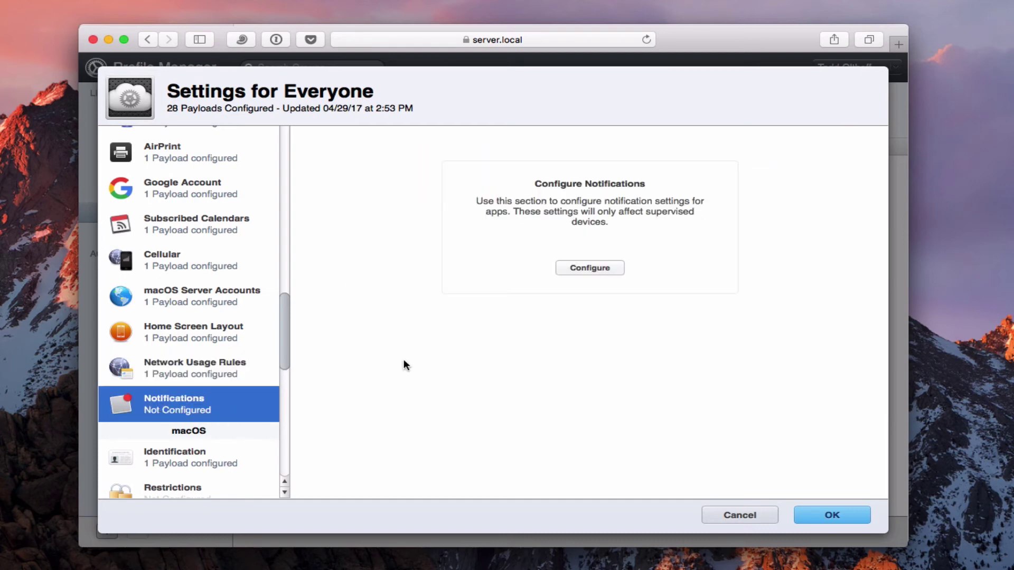
{"action": "left_click", "coordinate": [591, 270]}
{"action": "left_click", "coordinate": [417, 229]}
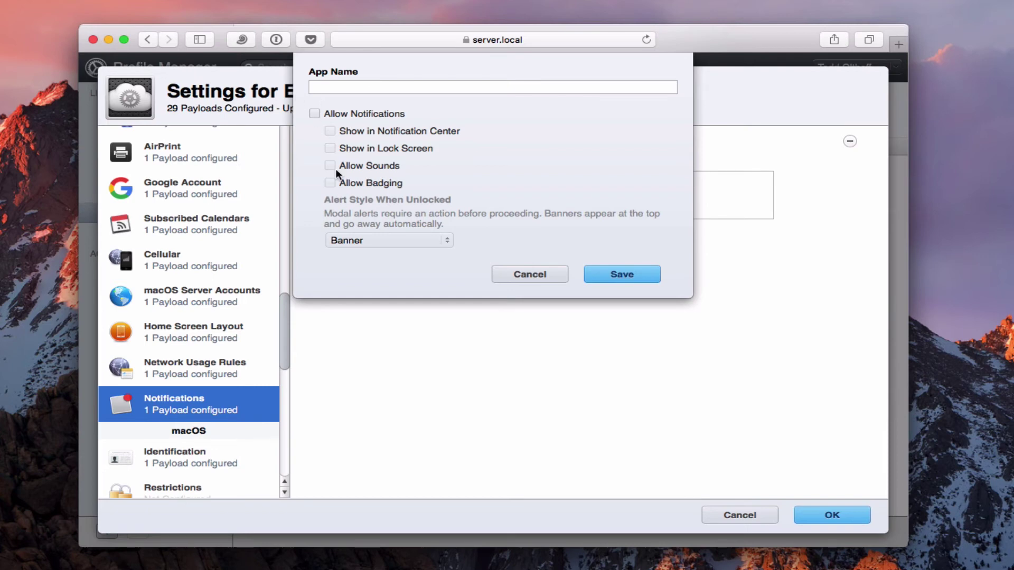
{"action": "left_click", "coordinate": [530, 274]}
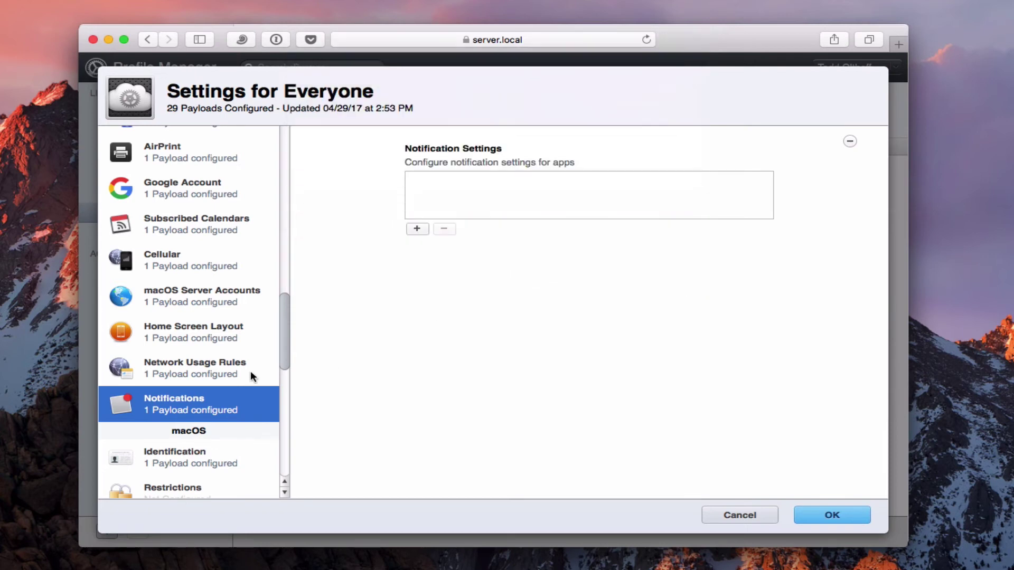
{"action": "scroll", "coordinate": [218, 364], "scroll_direction": "down", "scroll_amount": 3}
{"action": "scroll", "coordinate": [217, 369], "scroll_direction": "down", "scroll_amount": 5}
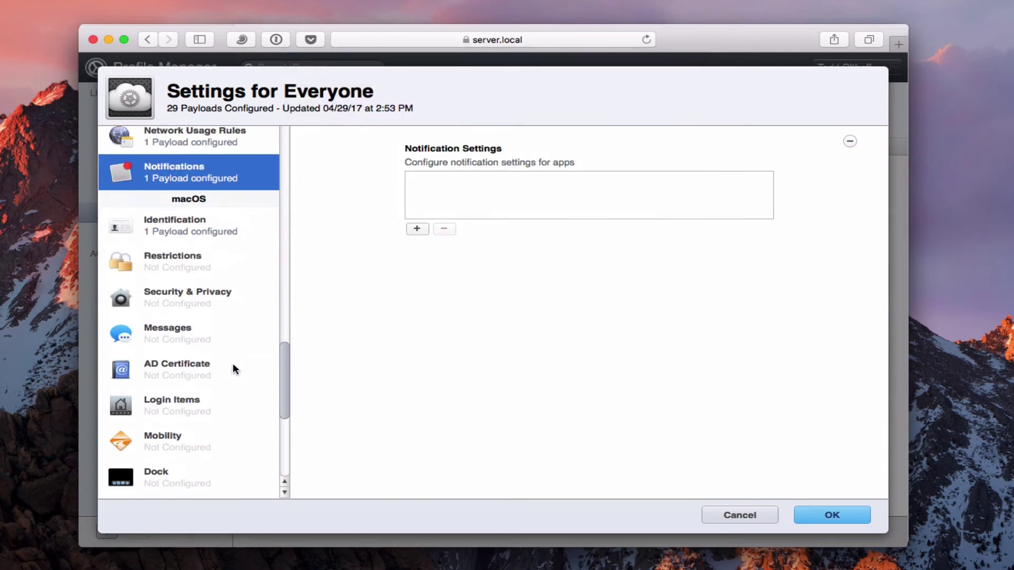
Add a default macOS Restrictions payload, reviewing its Apps, Widgets, Media, Sharing and Functionality tabs.
{"action": "left_click", "coordinate": [170, 259]}
{"action": "left_click", "coordinate": [579, 267]}
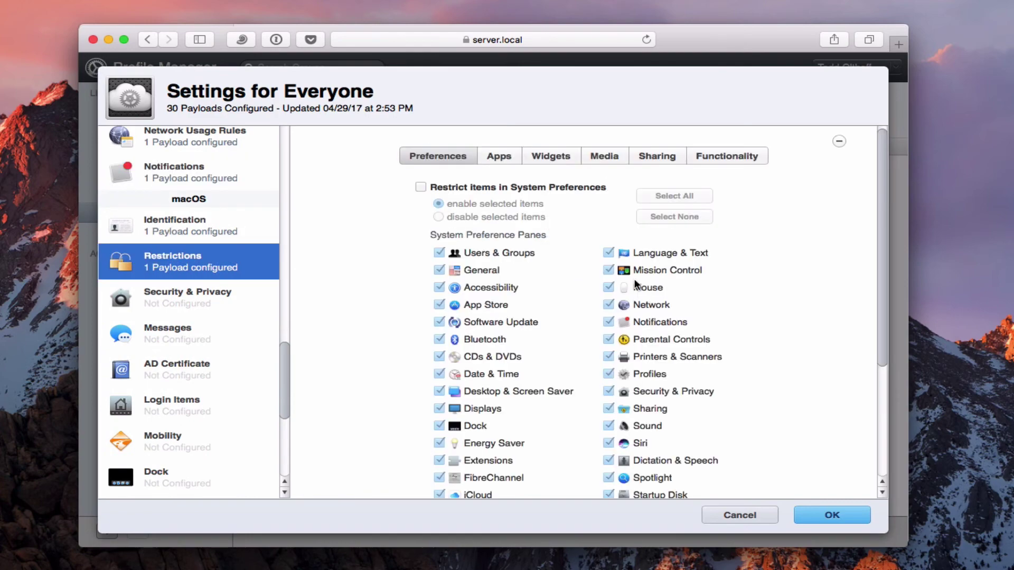
{"action": "scroll", "coordinate": [560, 402], "scroll_direction": "down", "scroll_amount": 5}
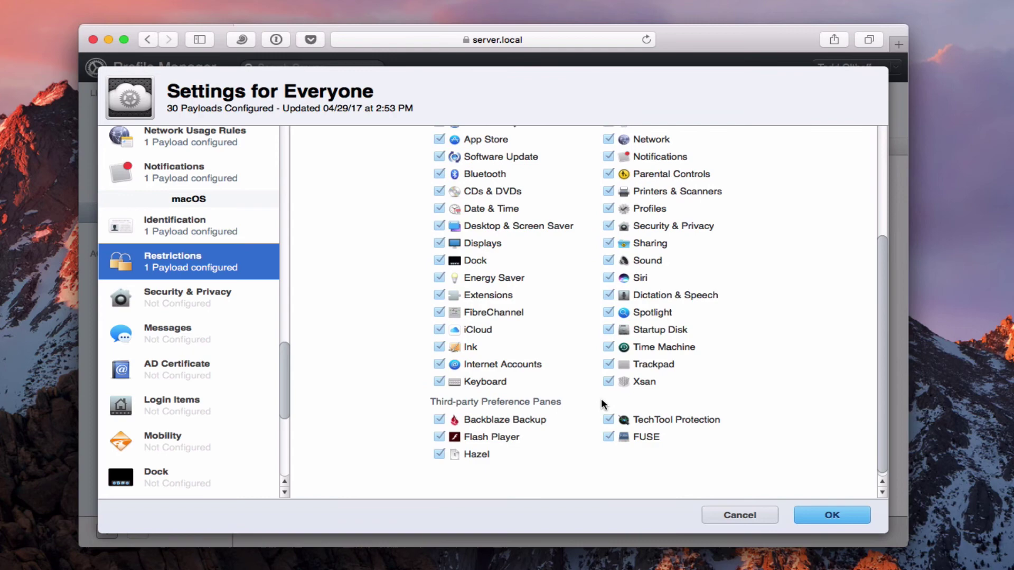
{"action": "scroll", "coordinate": [603, 402], "scroll_direction": "up", "scroll_amount": 5}
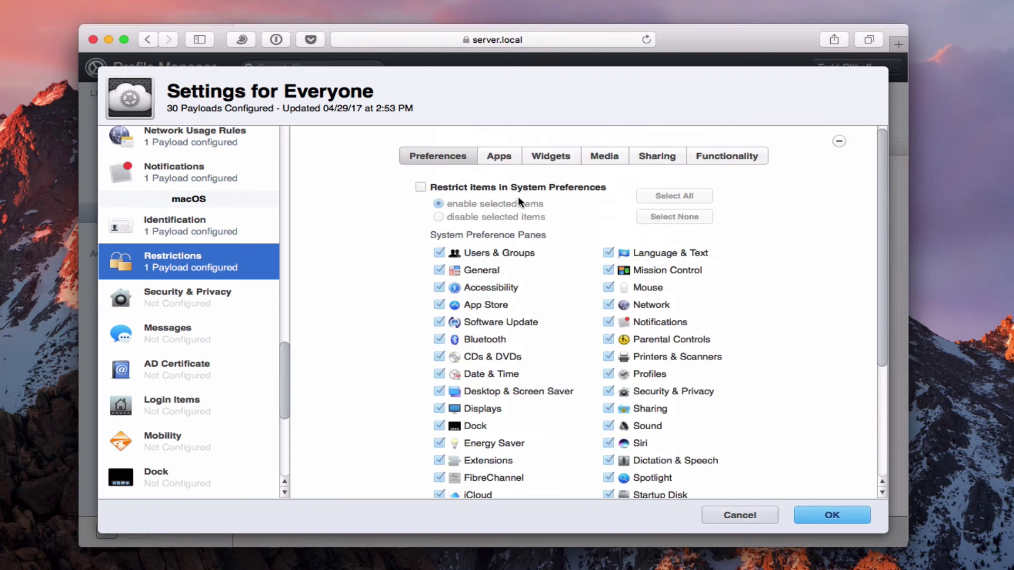
{"action": "left_click", "coordinate": [498, 158]}
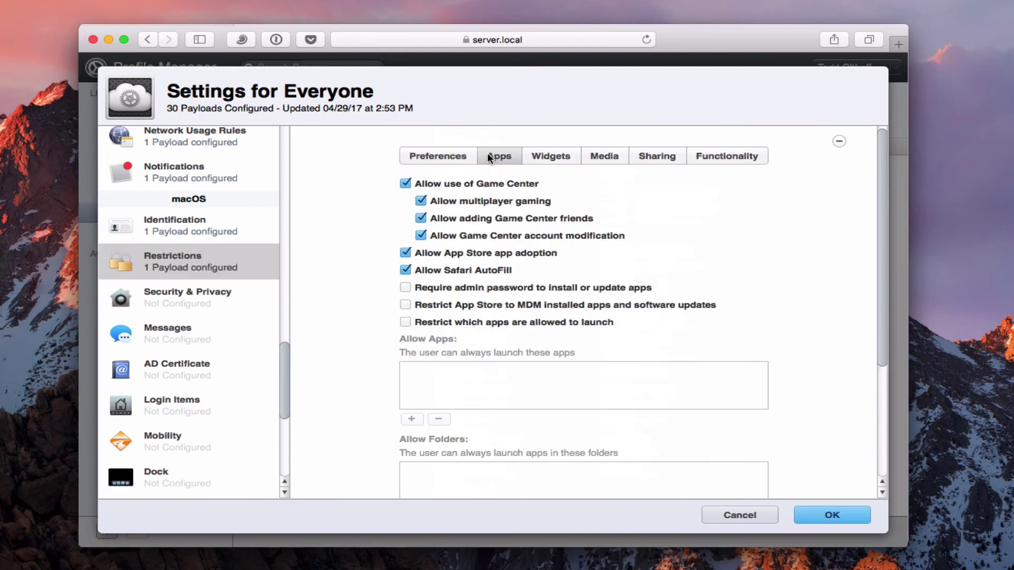
{"action": "left_click", "coordinate": [549, 157]}
{"action": "left_click", "coordinate": [599, 157]}
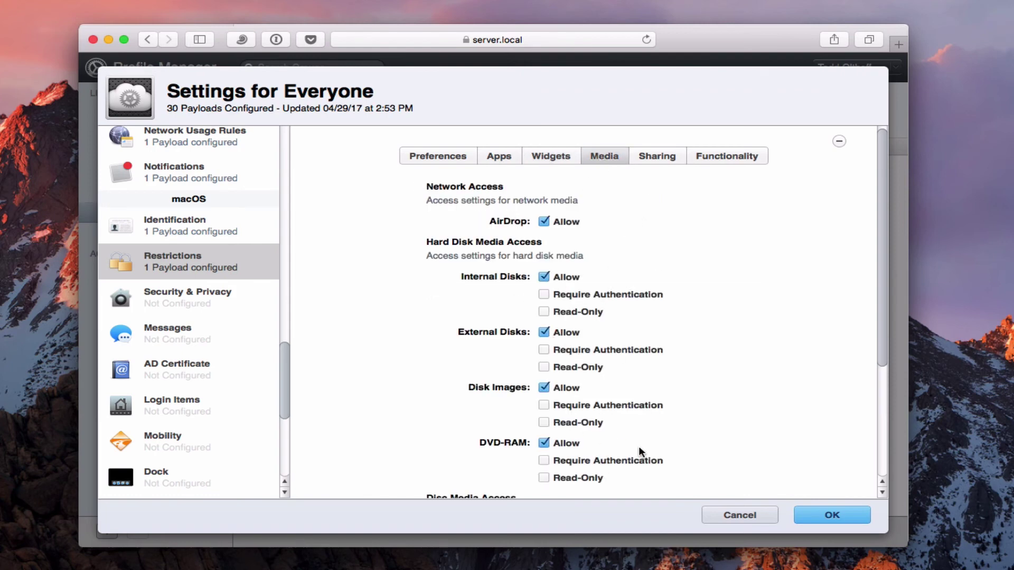
{"action": "left_click", "coordinate": [655, 153]}
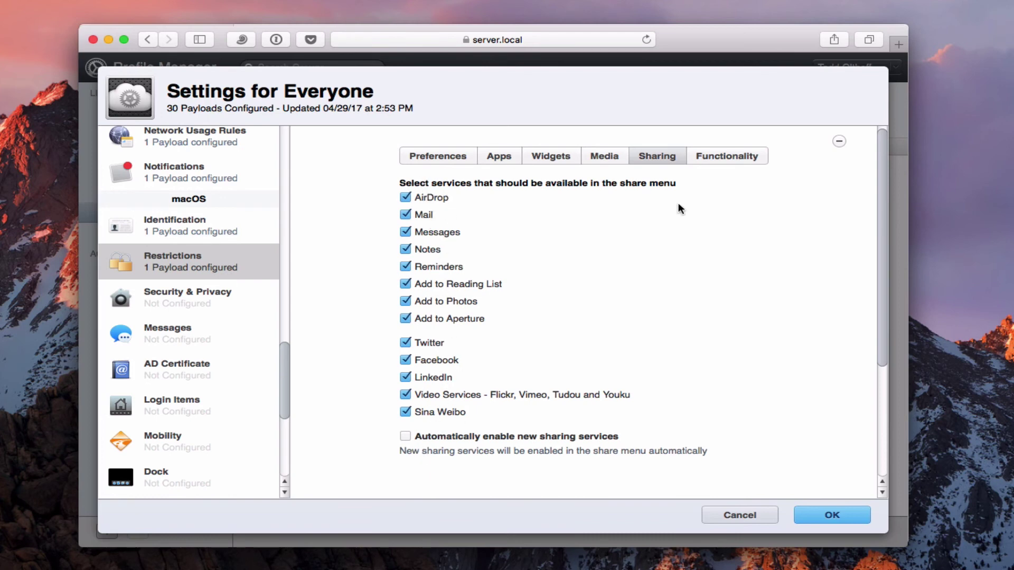
{"action": "left_click", "coordinate": [731, 158]}
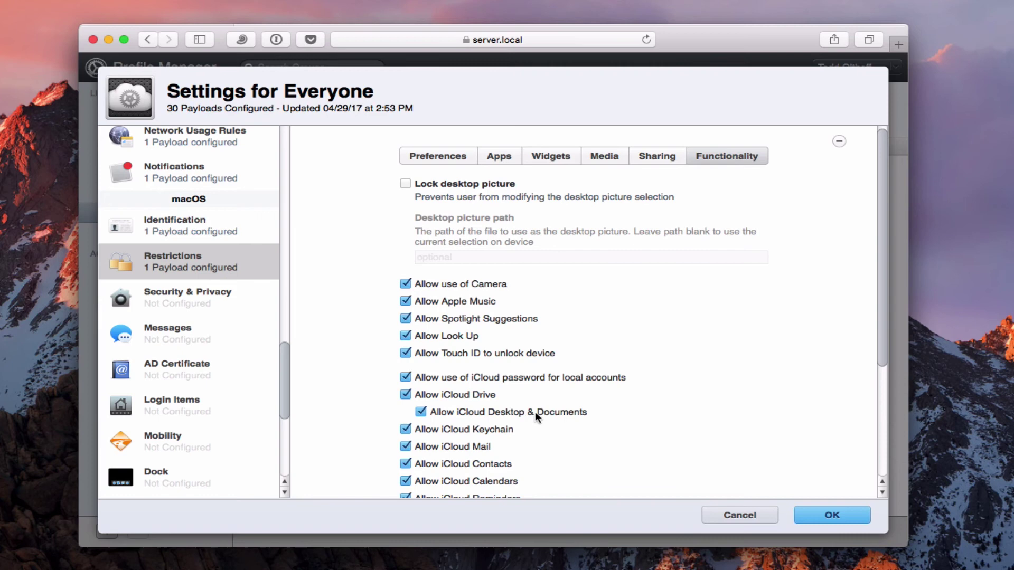
{"action": "scroll", "coordinate": [535, 411], "scroll_direction": "down", "scroll_amount": 2}
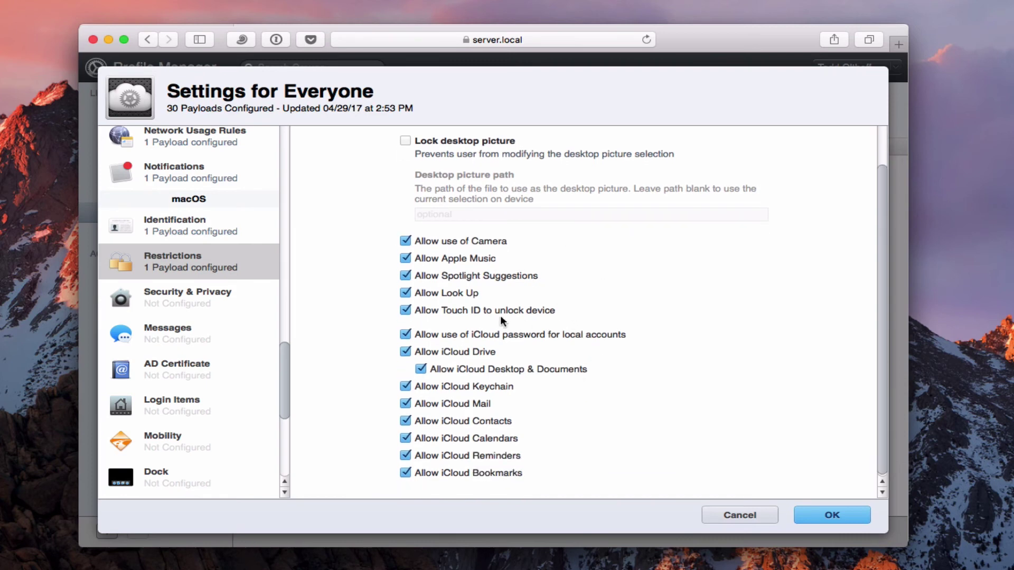
{"action": "scroll", "coordinate": [569, 332], "scroll_direction": "up", "scroll_amount": 2}
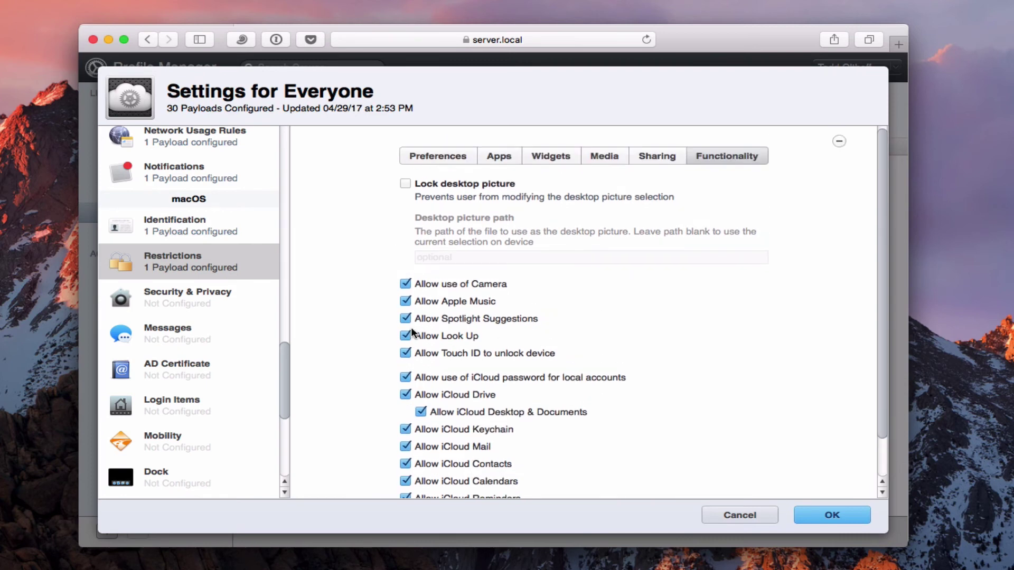
{"action": "left_click", "coordinate": [188, 297]}
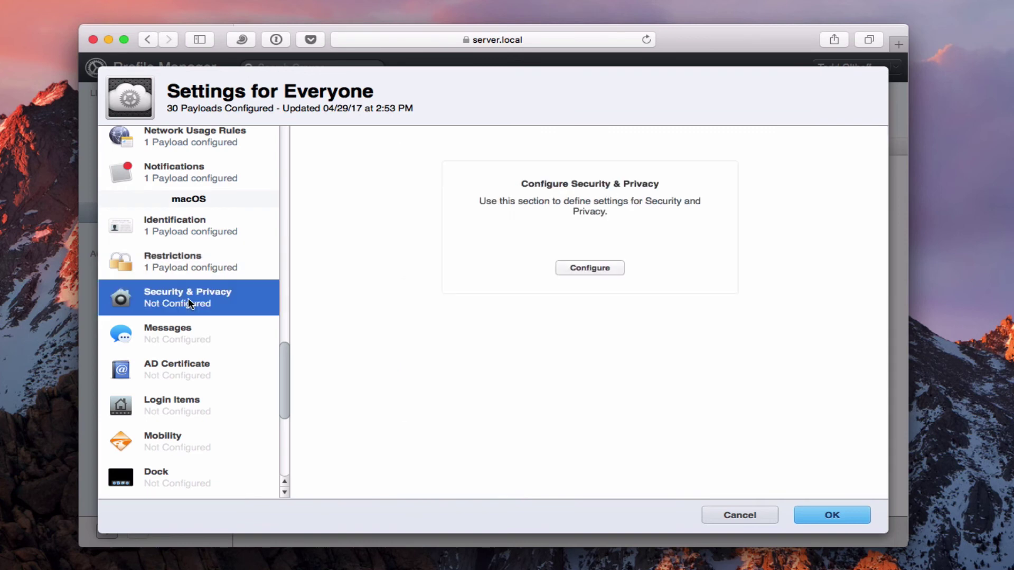
Add a Security & Privacy payload, checking its Privacy and General tabs.
{"action": "left_click", "coordinate": [585, 268]}
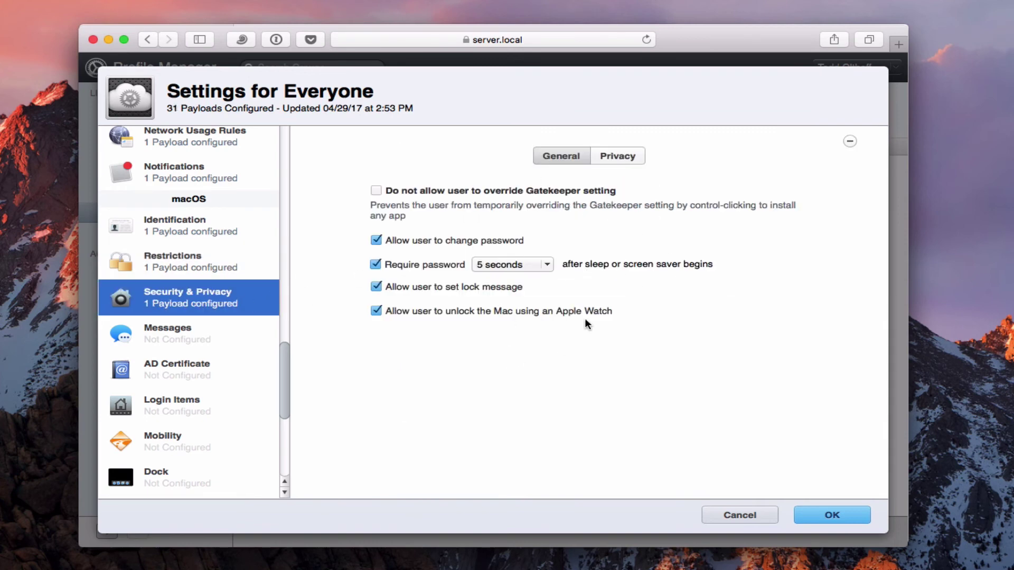
{"action": "left_click", "coordinate": [617, 155]}
{"action": "left_click", "coordinate": [549, 156]}
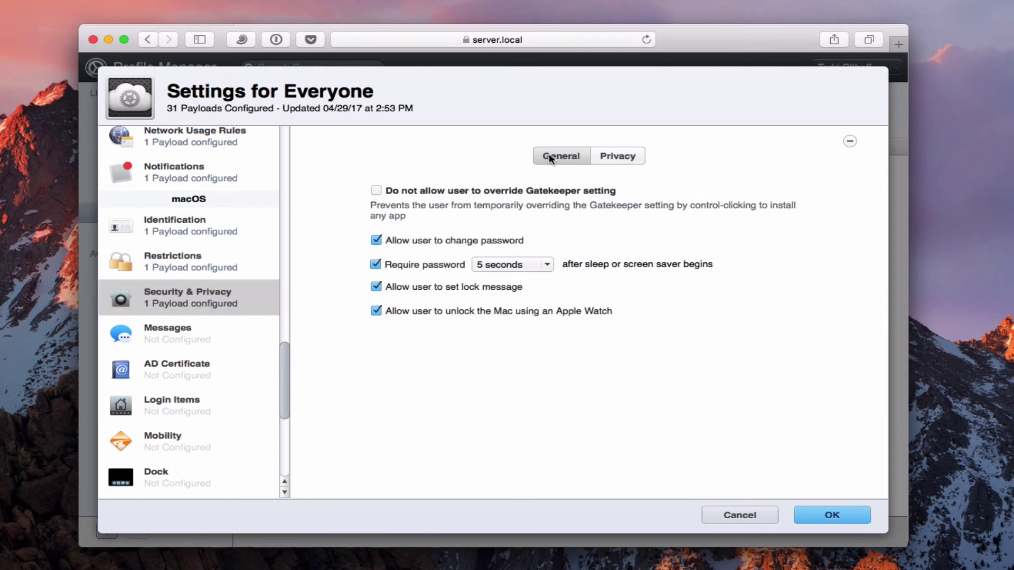
Add Messages and AD Certificate payloads to the profile.
{"action": "left_click", "coordinate": [161, 342]}
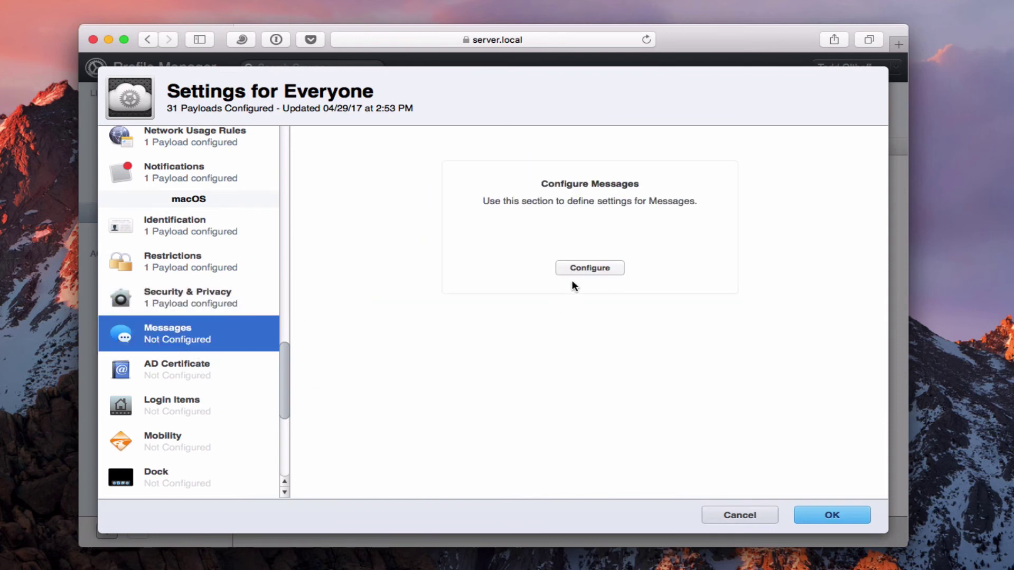
{"action": "left_click", "coordinate": [582, 269]}
{"action": "left_click", "coordinate": [578, 152]}
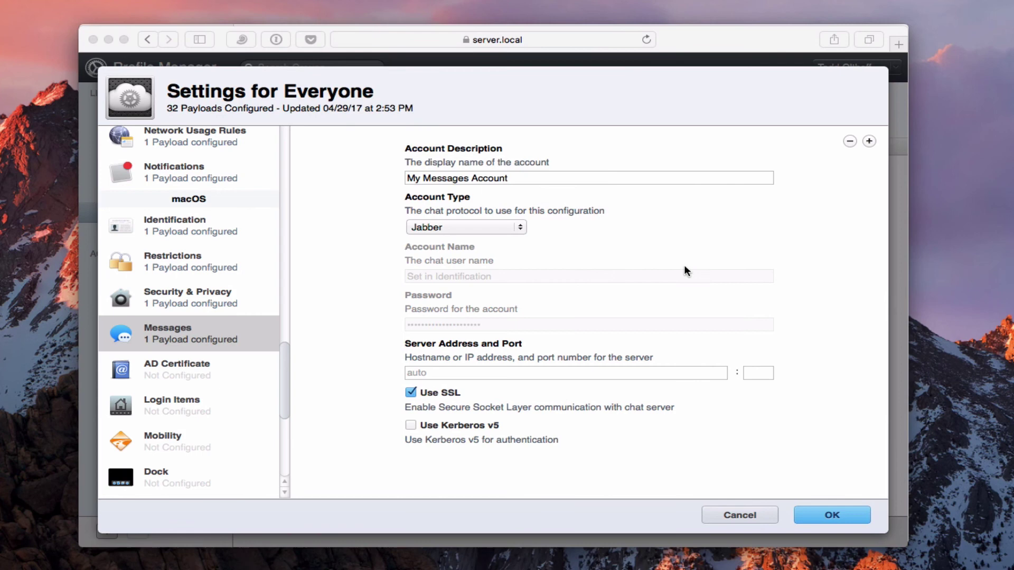
{"action": "left_click", "coordinate": [158, 363]}
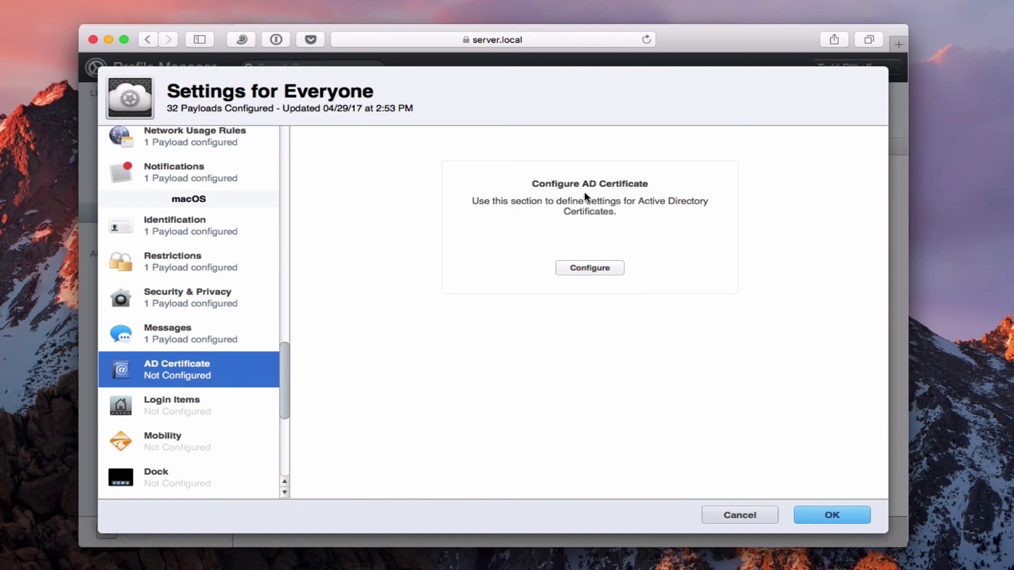
{"action": "left_click", "coordinate": [585, 270]}
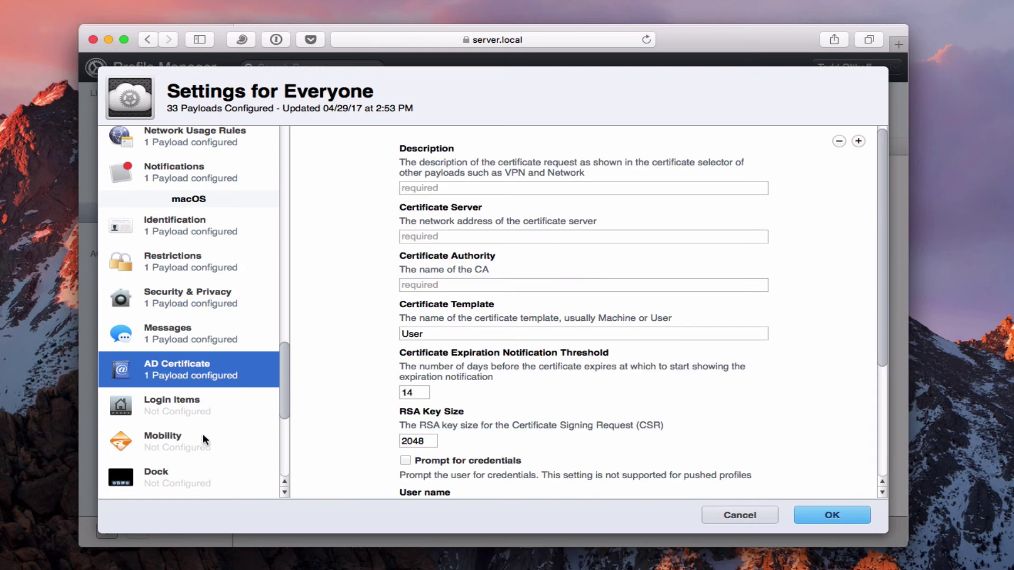
{"action": "left_click", "coordinate": [174, 414]}
Add a Login Items payload without any authenticated network mounts.
{"action": "left_click", "coordinate": [595, 269]}
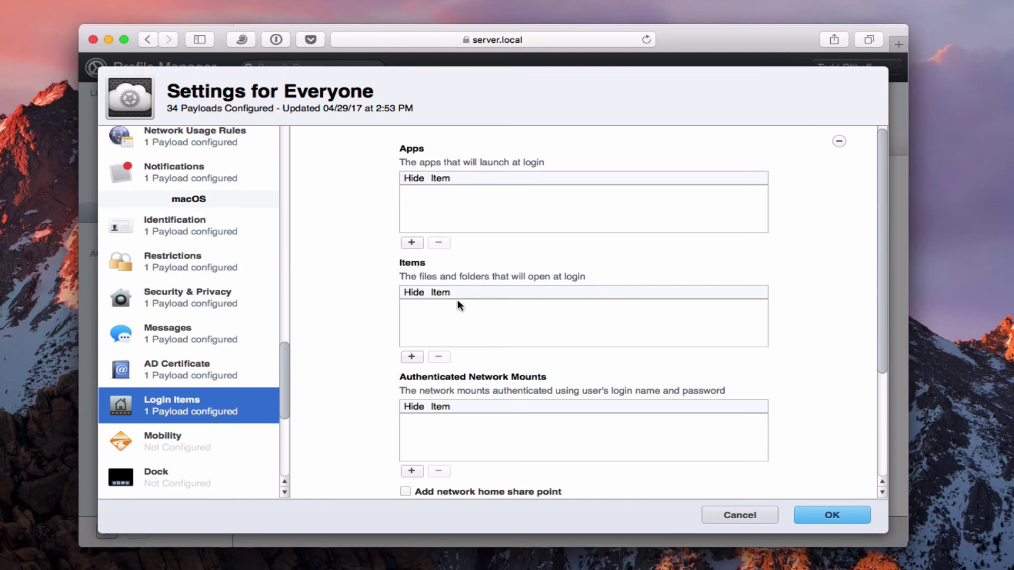
{"action": "scroll", "coordinate": [581, 354], "scroll_direction": "down", "scroll_amount": 5}
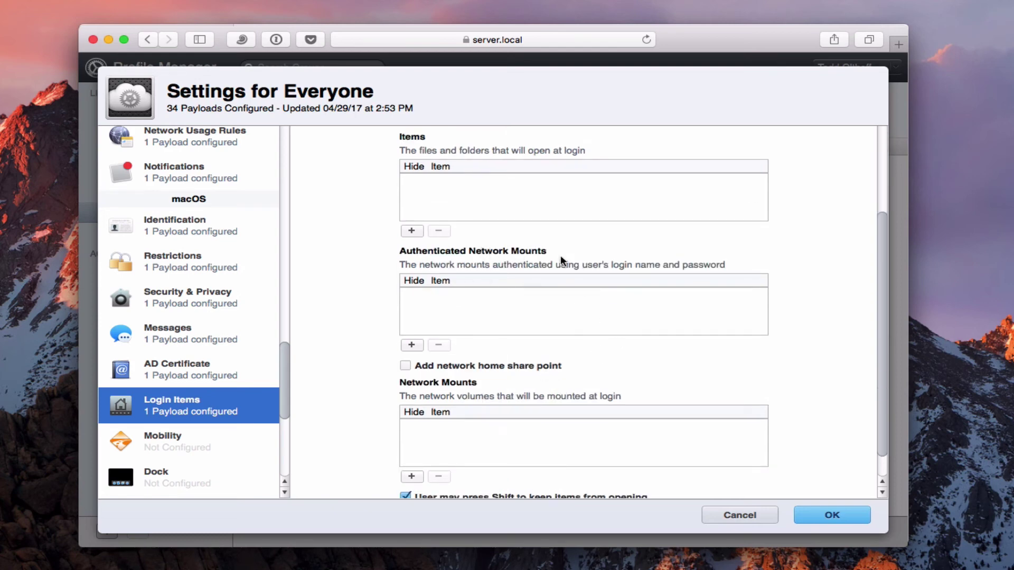
{"action": "left_click", "coordinate": [411, 345]}
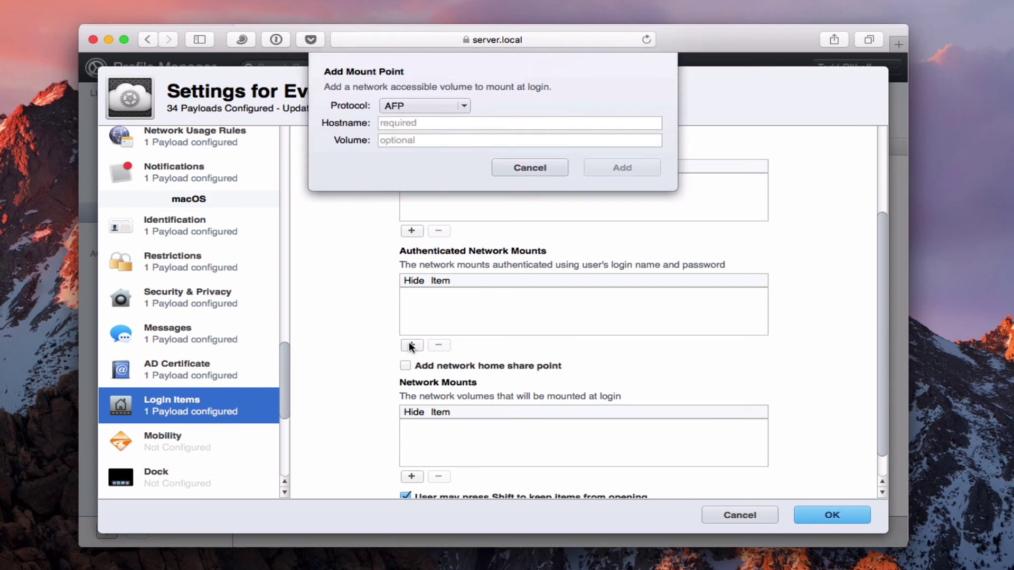
{"action": "left_click", "coordinate": [462, 104]}
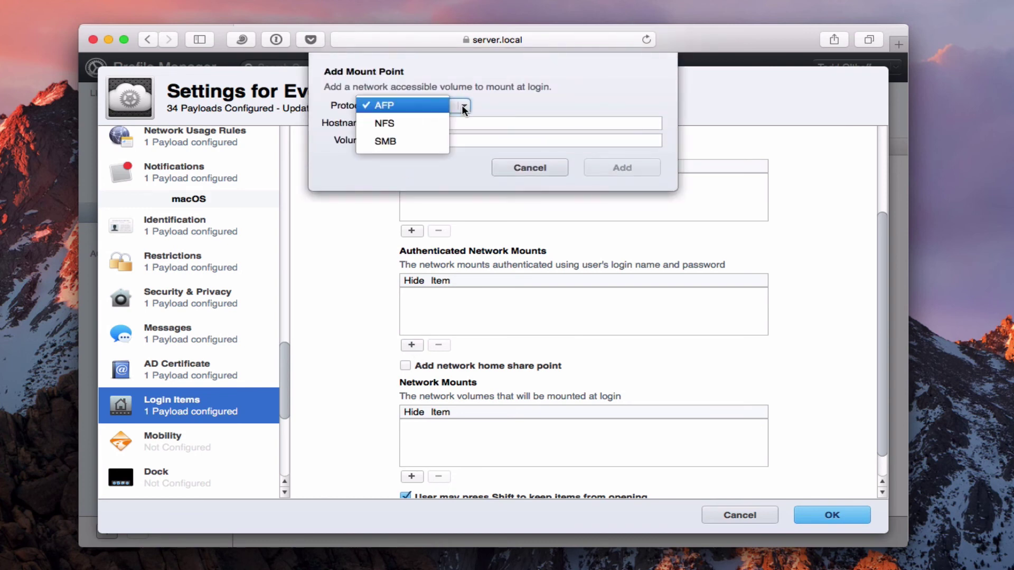
{"action": "left_click", "coordinate": [525, 109]}
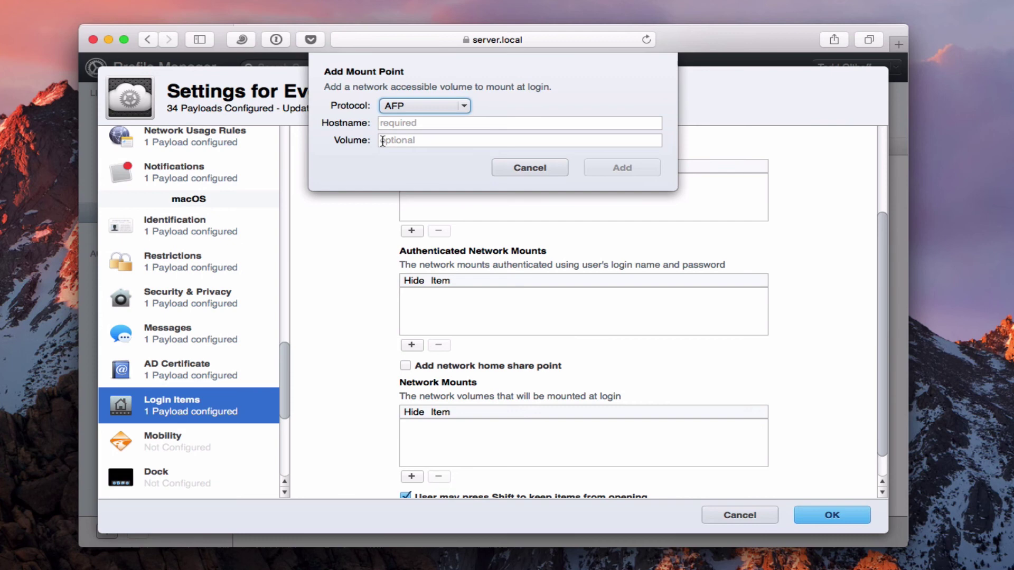
{"action": "left_click", "coordinate": [540, 174]}
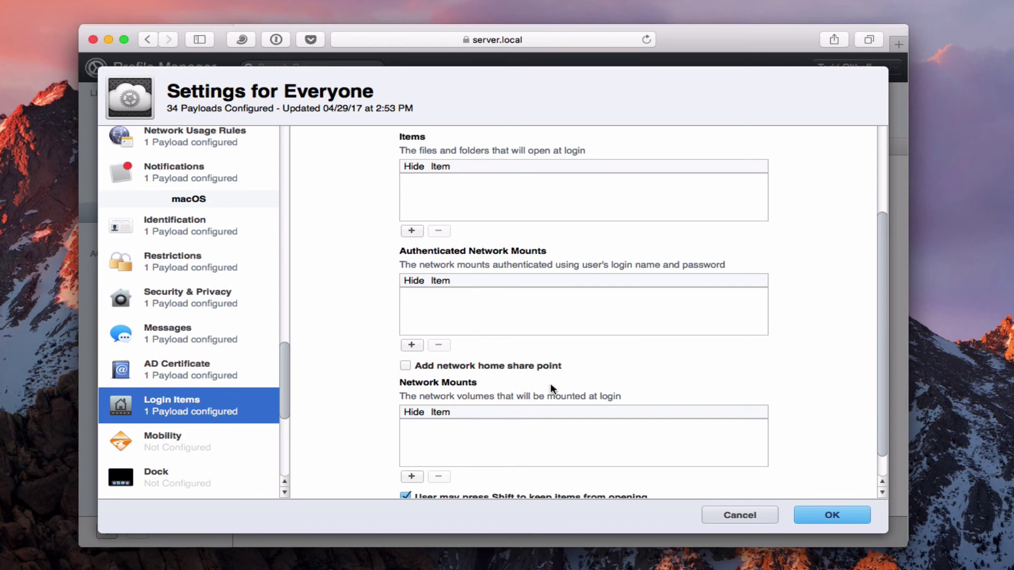
{"action": "scroll", "coordinate": [550, 387], "scroll_direction": "down", "scroll_amount": 2}
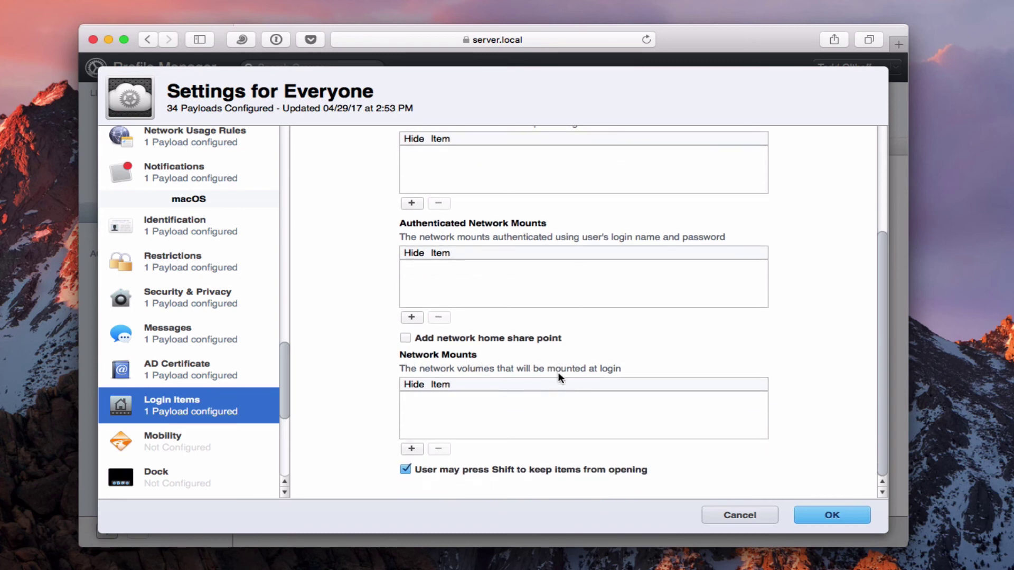
{"action": "left_click", "coordinate": [171, 436]}
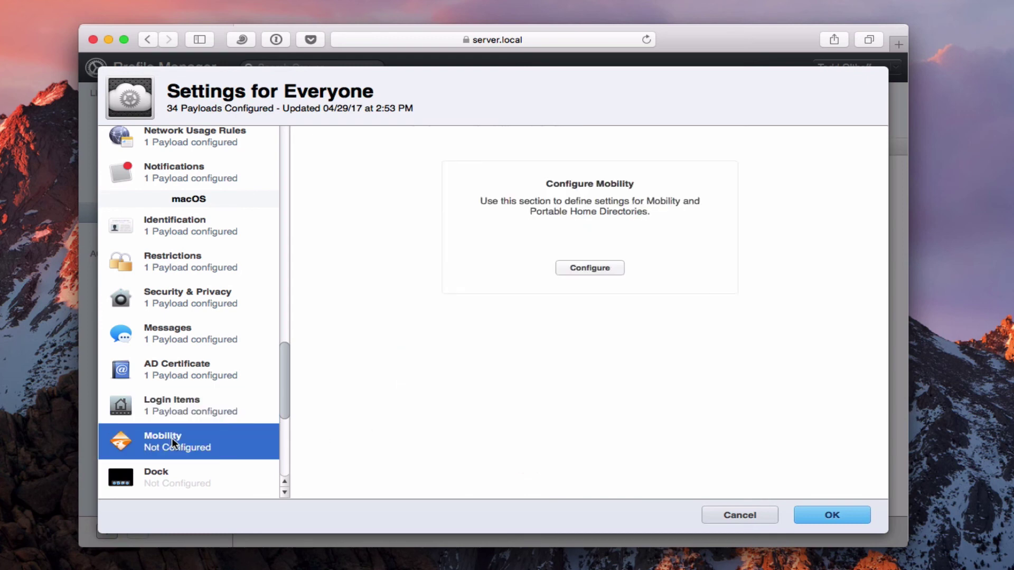
Add Mobility and Dock payloads to the profile.
{"action": "left_click", "coordinate": [584, 266]}
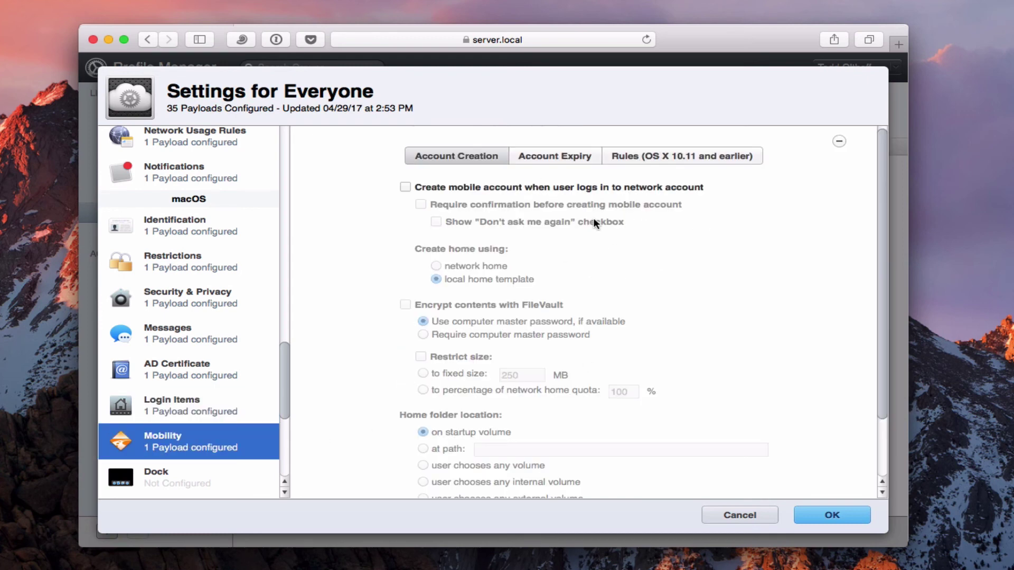
{"action": "scroll", "coordinate": [225, 369], "scroll_direction": "down", "scroll_amount": 5}
{"action": "scroll", "coordinate": [225, 369], "scroll_direction": "up", "scroll_amount": 1}
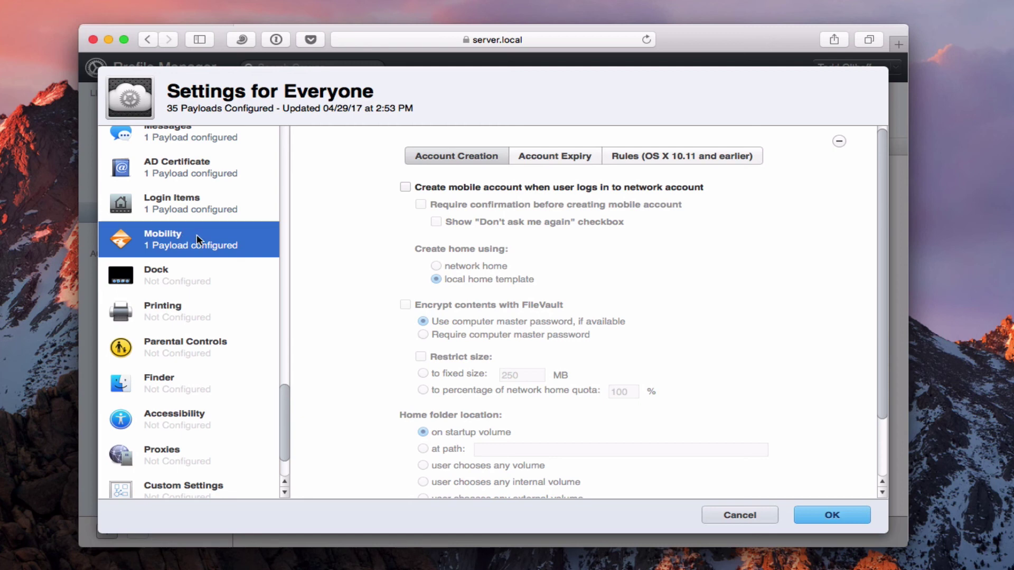
{"action": "left_click", "coordinate": [146, 281]}
{"action": "left_click", "coordinate": [590, 268]}
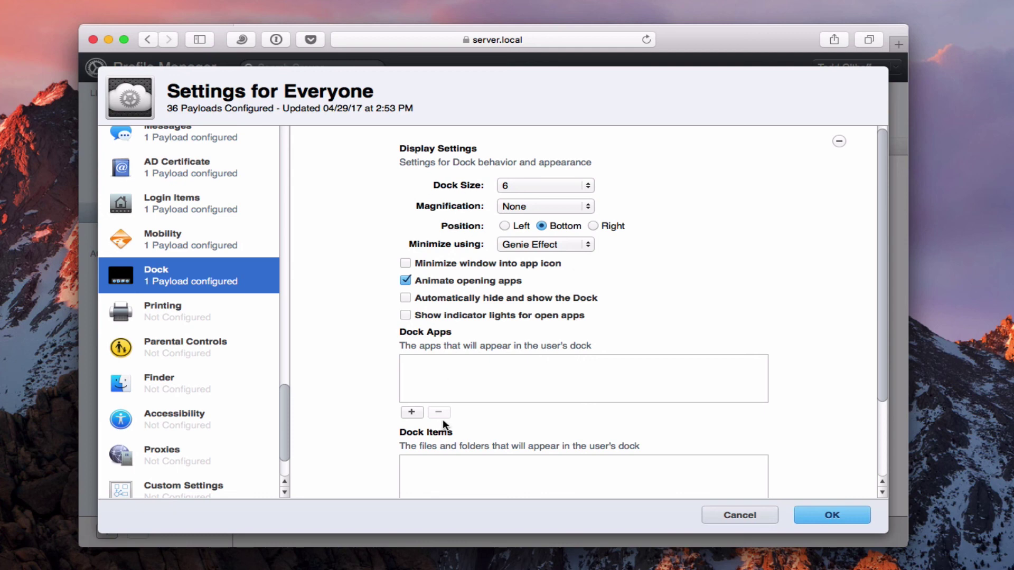
Add Printing and Parental Controls payloads, checking the Time Limits options.
{"action": "left_click", "coordinate": [179, 319]}
{"action": "left_click", "coordinate": [591, 269]}
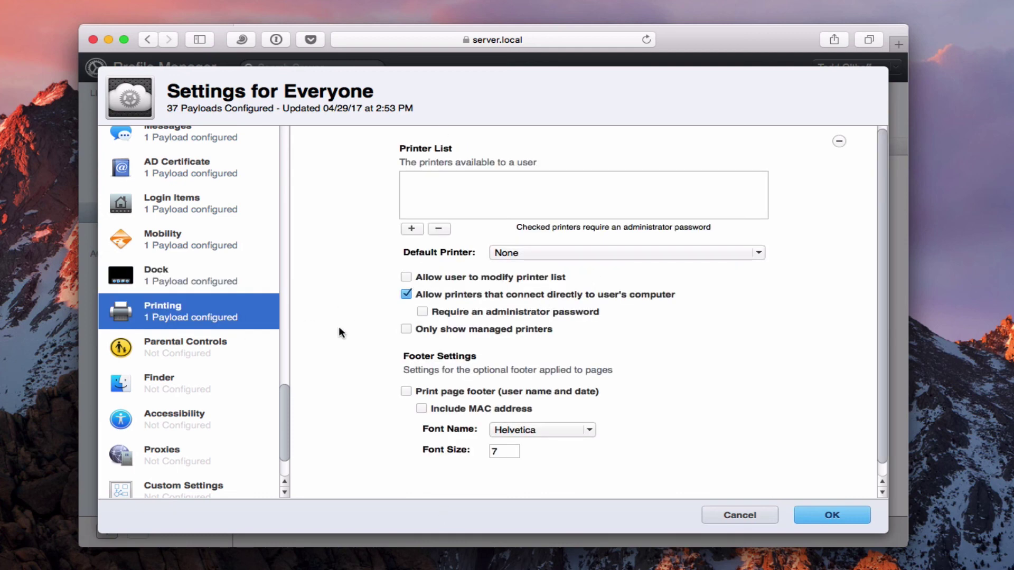
{"action": "left_click", "coordinate": [197, 340]}
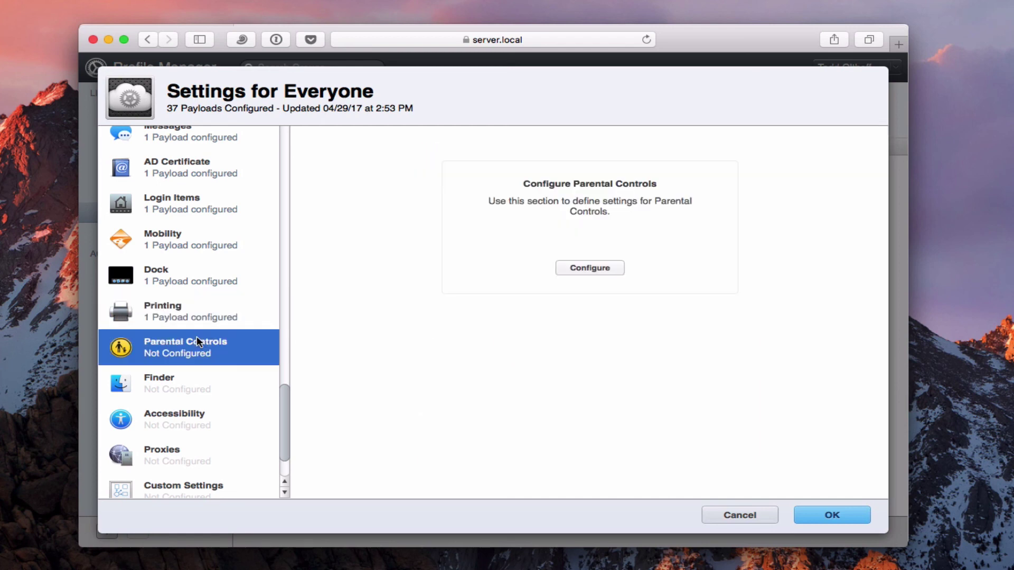
{"action": "left_click", "coordinate": [590, 270]}
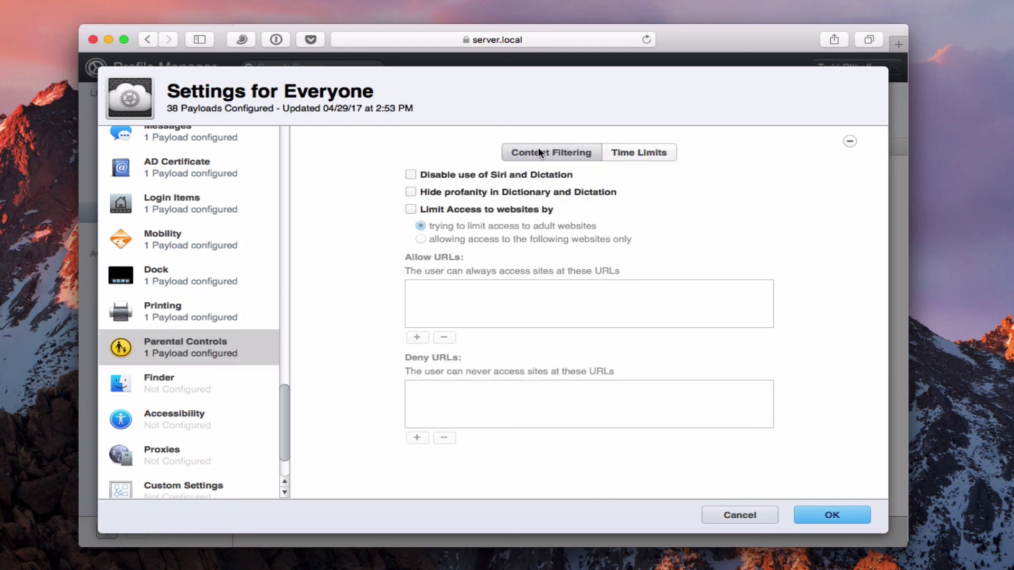
{"action": "left_click", "coordinate": [660, 151]}
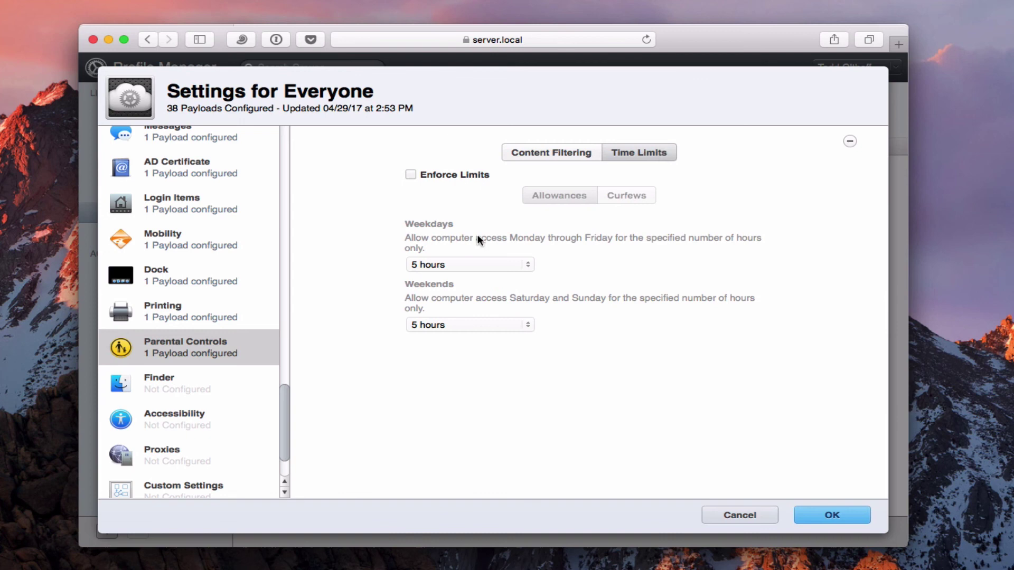
{"action": "left_click", "coordinate": [168, 393]}
Add Finder and Accessibility payloads, reviewing their commands, hearing and interacting options.
{"action": "left_click", "coordinate": [587, 270]}
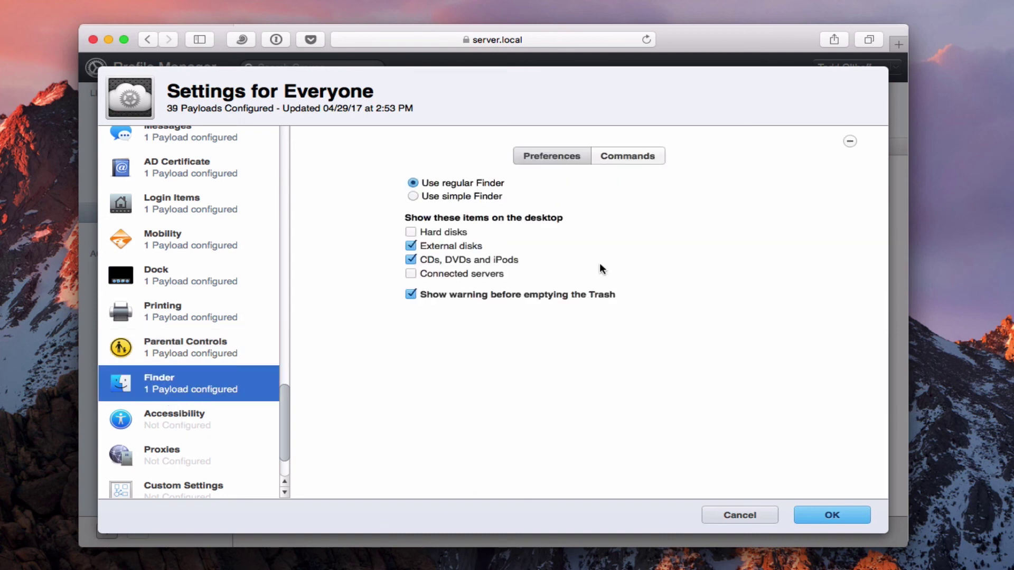
{"action": "left_click", "coordinate": [618, 157]}
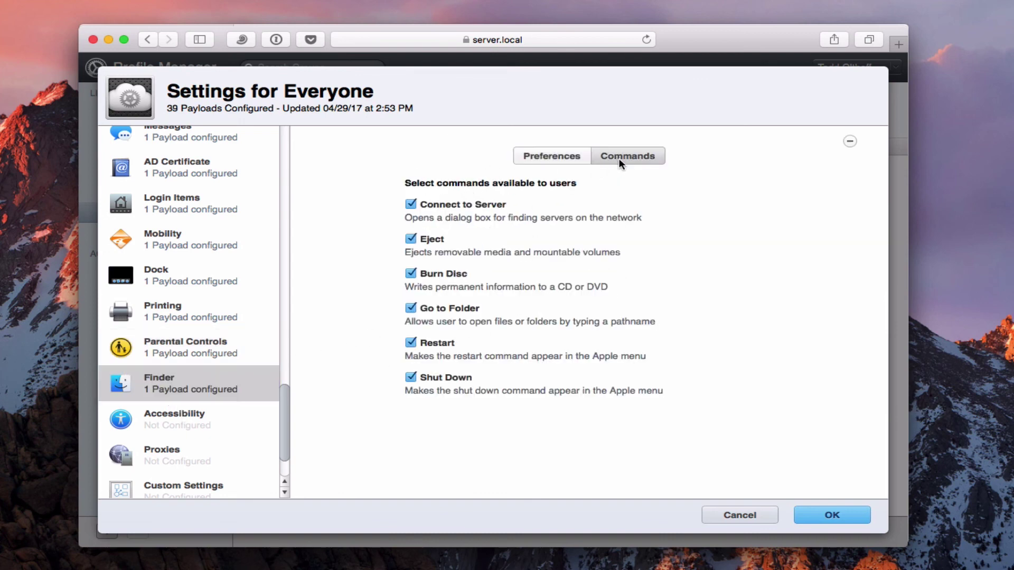
{"action": "left_click", "coordinate": [559, 158]}
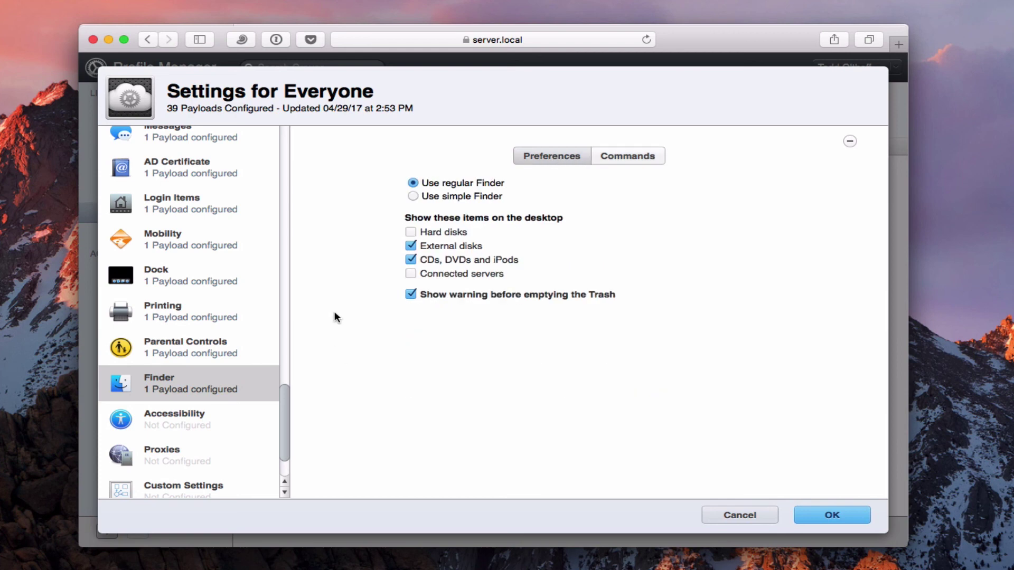
{"action": "left_click", "coordinate": [179, 423]}
{"action": "left_click", "coordinate": [586, 267]}
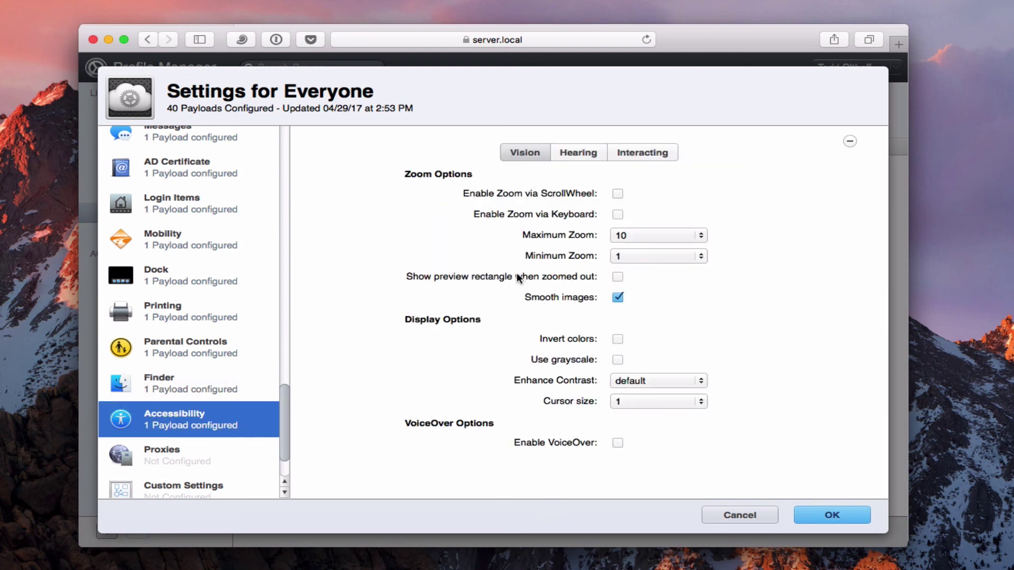
{"action": "left_click", "coordinate": [565, 154]}
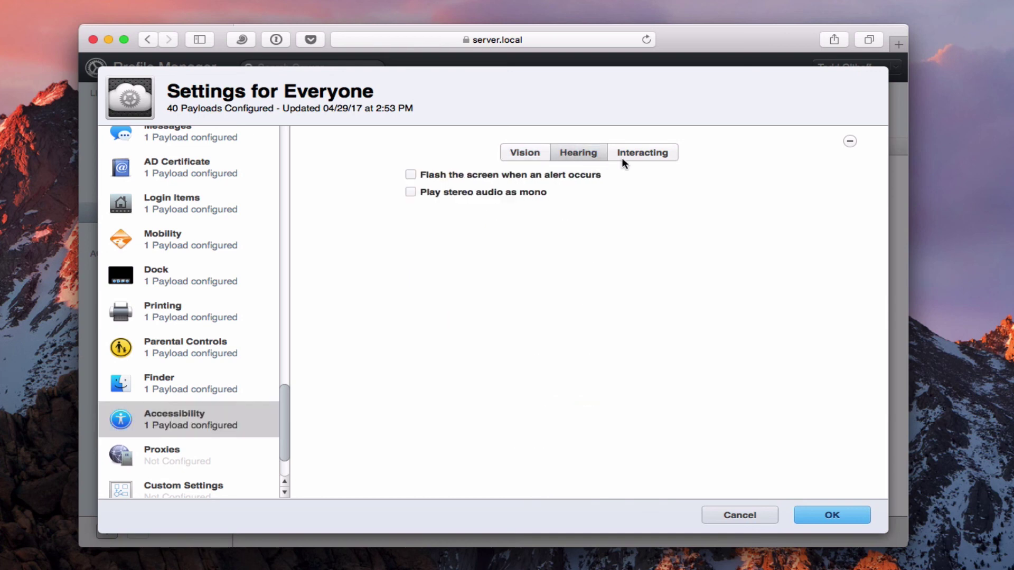
{"action": "left_click", "coordinate": [641, 154]}
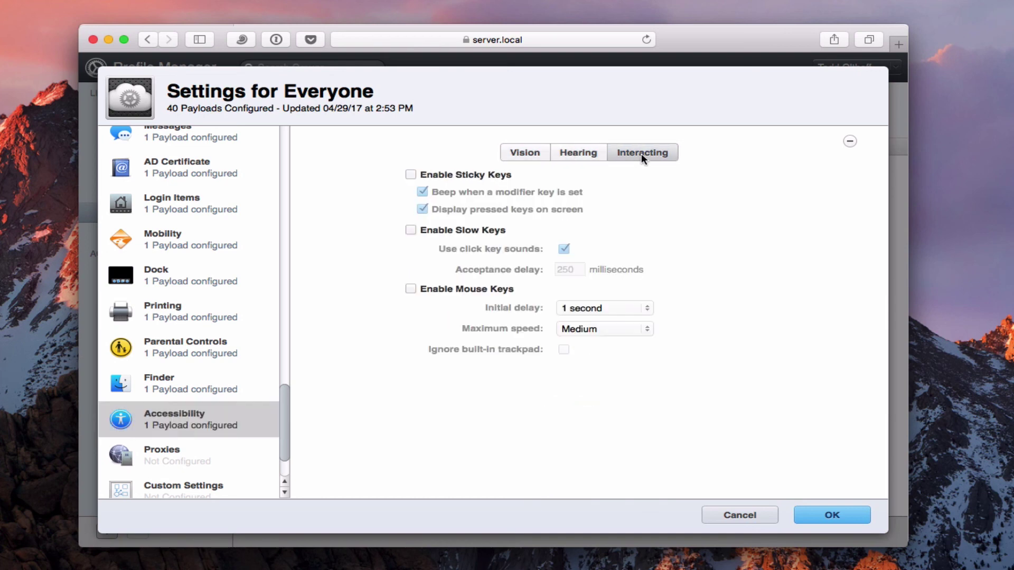
Add a Proxies payload and an empty Custom Settings payload.
{"action": "left_click", "coordinate": [172, 452]}
{"action": "left_click", "coordinate": [585, 272]}
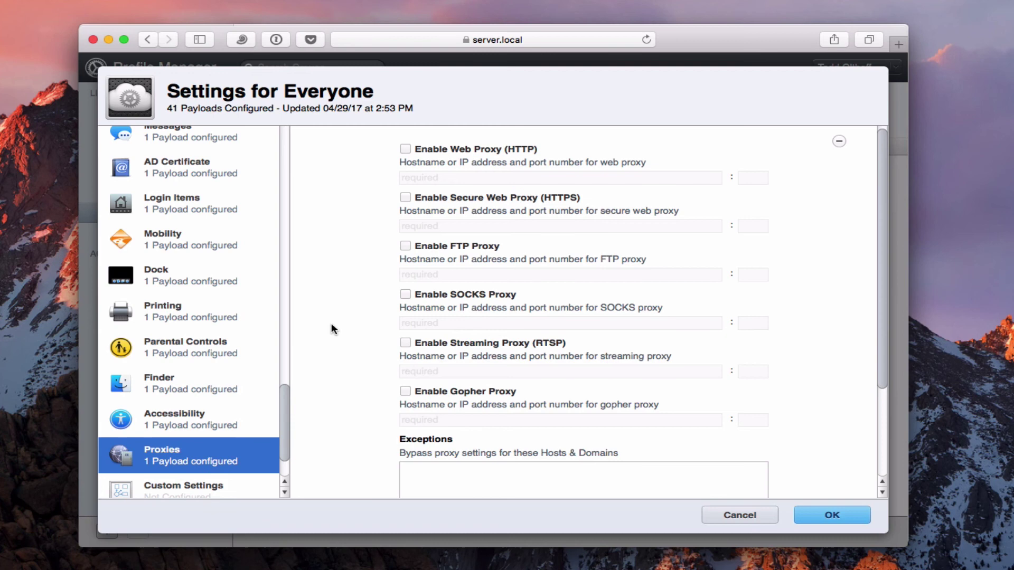
{"action": "scroll", "coordinate": [218, 393], "scroll_direction": "down", "scroll_amount": 3}
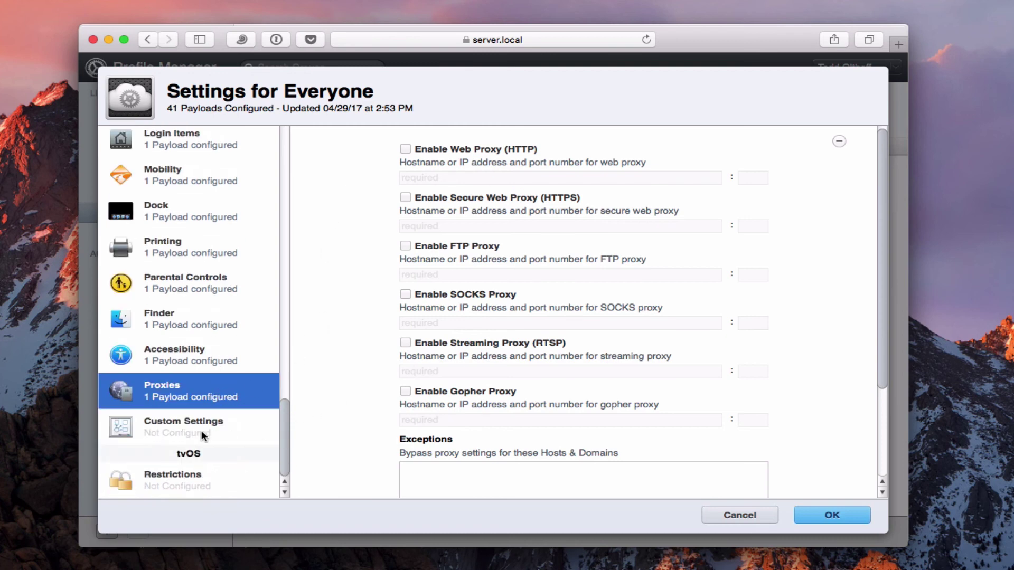
{"action": "left_click", "coordinate": [186, 429]}
{"action": "left_click", "coordinate": [594, 271]}
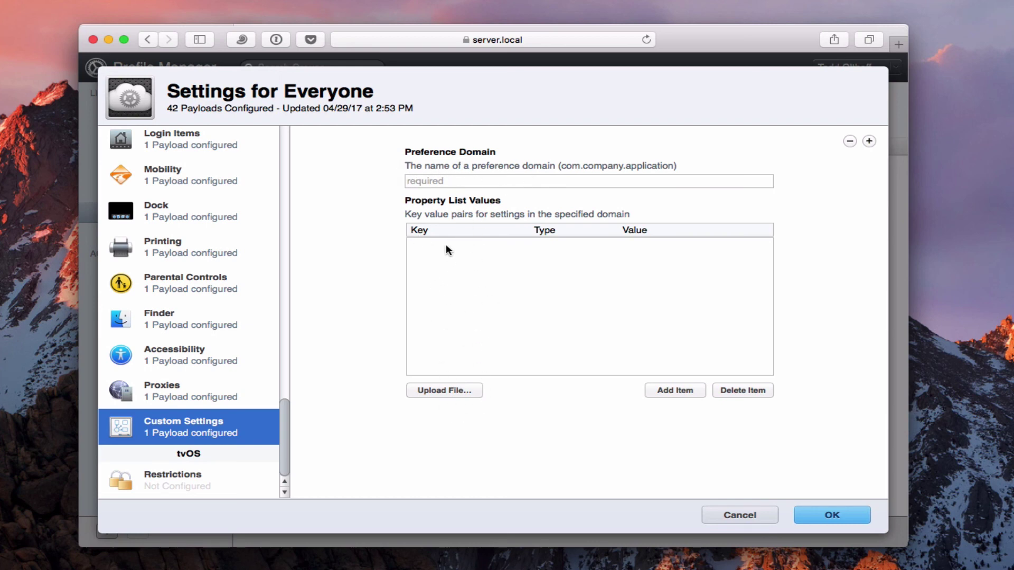
Add a tvOS Restrictions payload with its AirPlay options left unchecked.
{"action": "left_click", "coordinate": [177, 481]}
{"action": "left_click", "coordinate": [590, 269]}
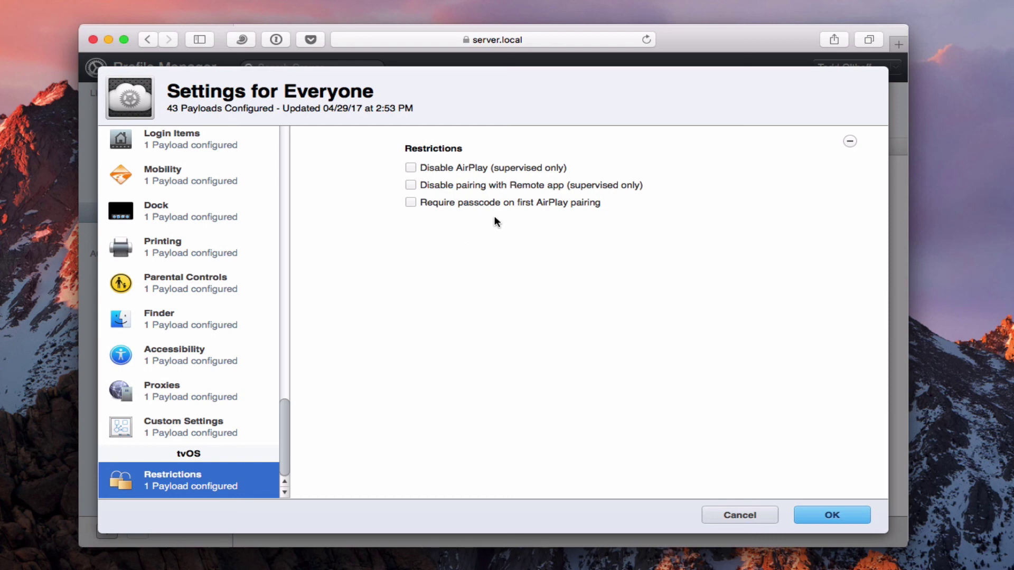
{"action": "scroll", "coordinate": [224, 333], "scroll_direction": "up", "scroll_amount": 20}
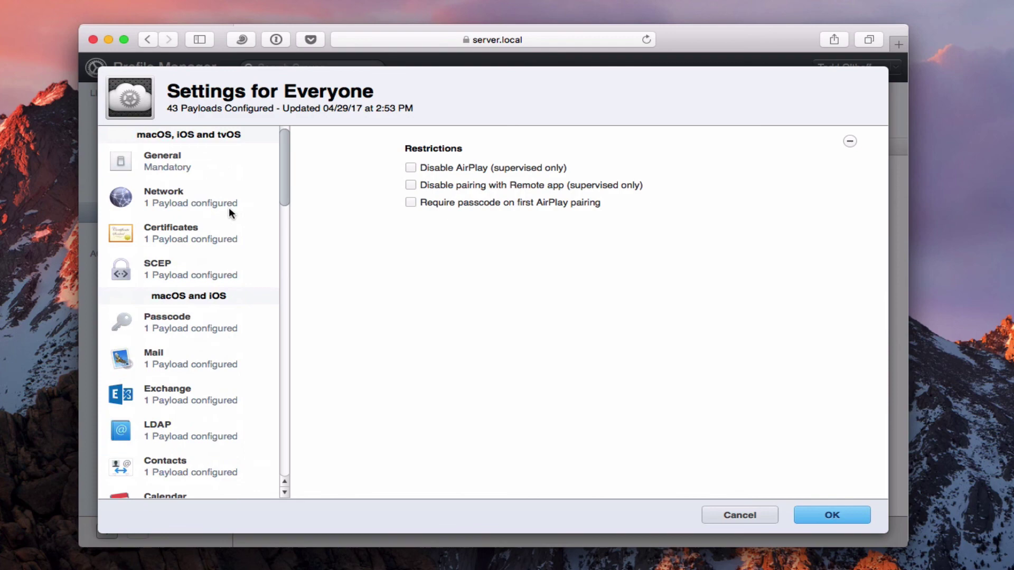
{"action": "scroll", "coordinate": [219, 288], "scroll_direction": "down", "scroll_amount": 20}
{"action": "scroll", "coordinate": [219, 290], "scroll_direction": "down", "scroll_amount": 5}
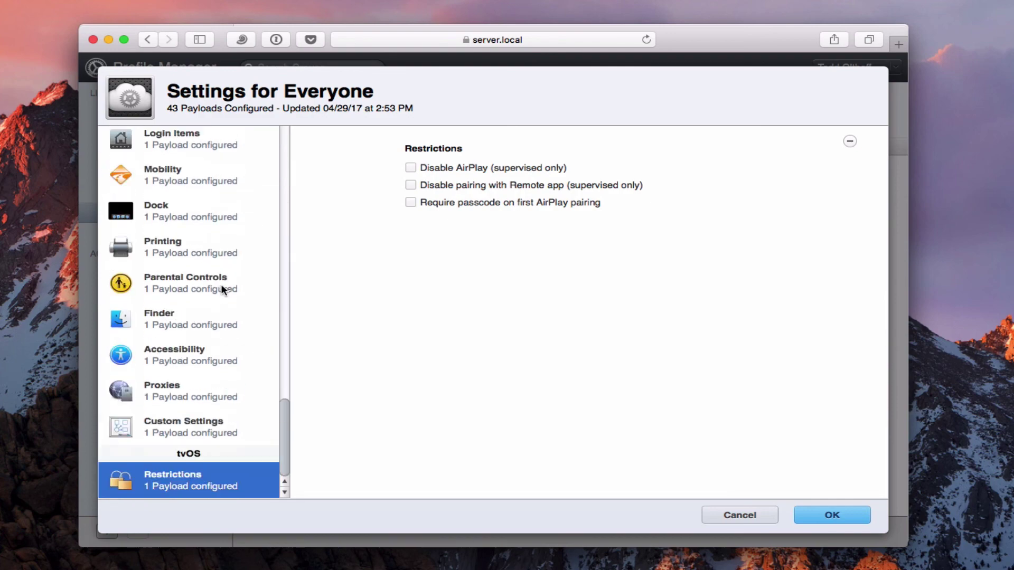
{"action": "scroll", "coordinate": [221, 290], "scroll_direction": "up", "scroll_amount": 20}
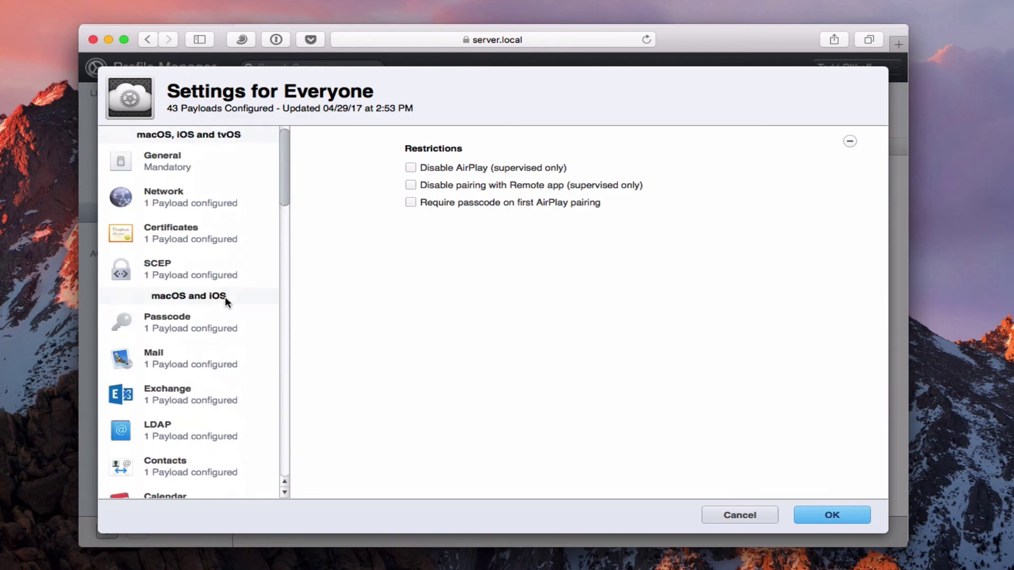